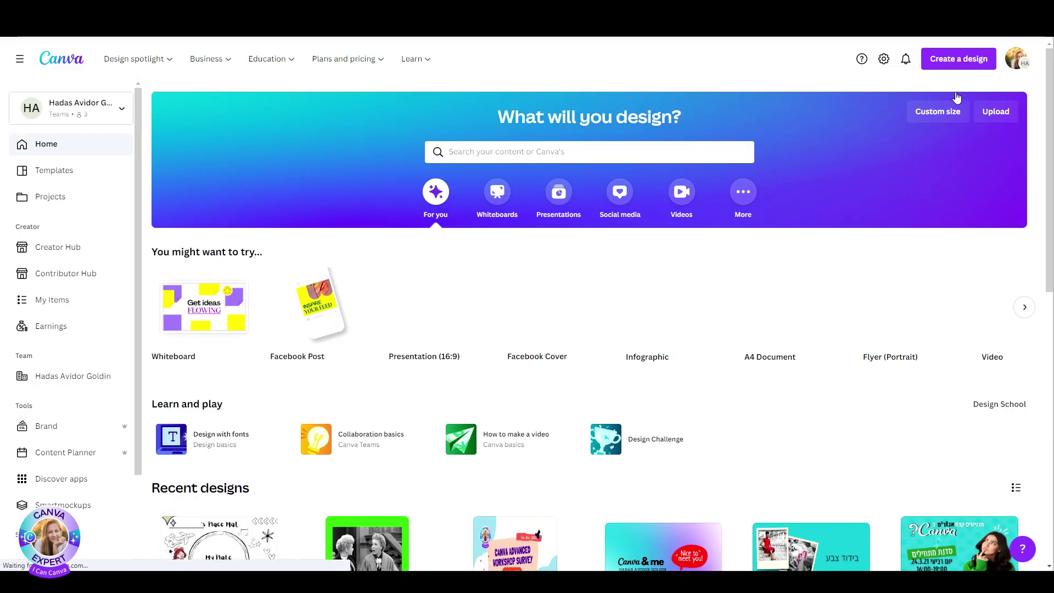
Step: Start a custom-size design in centimetres, with 40 as the width and then the height
{"action": "left_click", "coordinate": [958, 64]}
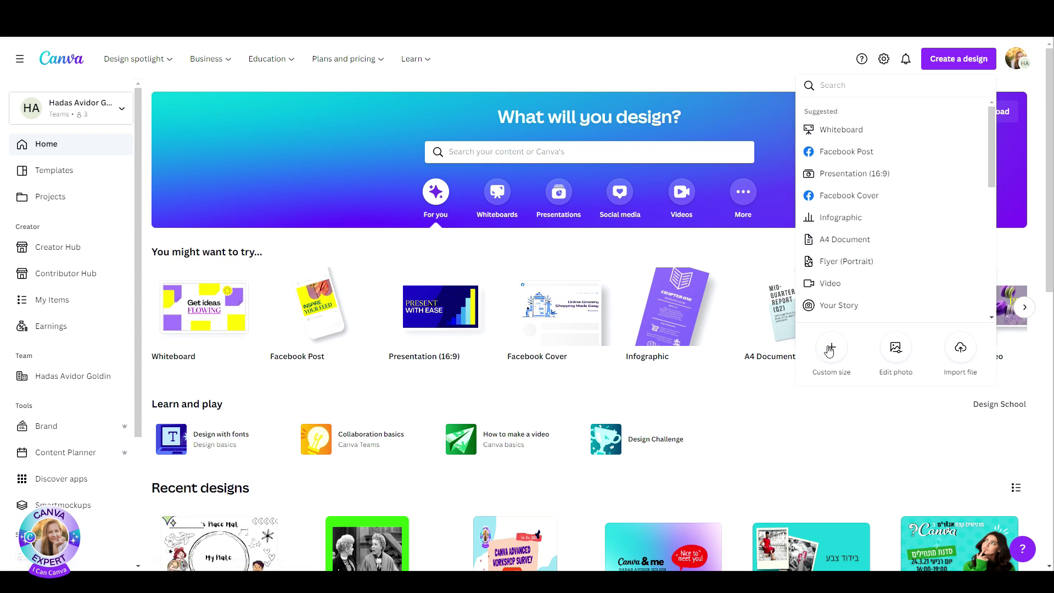
{"action": "left_click", "coordinate": [831, 350]}
{"action": "left_click", "coordinate": [955, 131]}
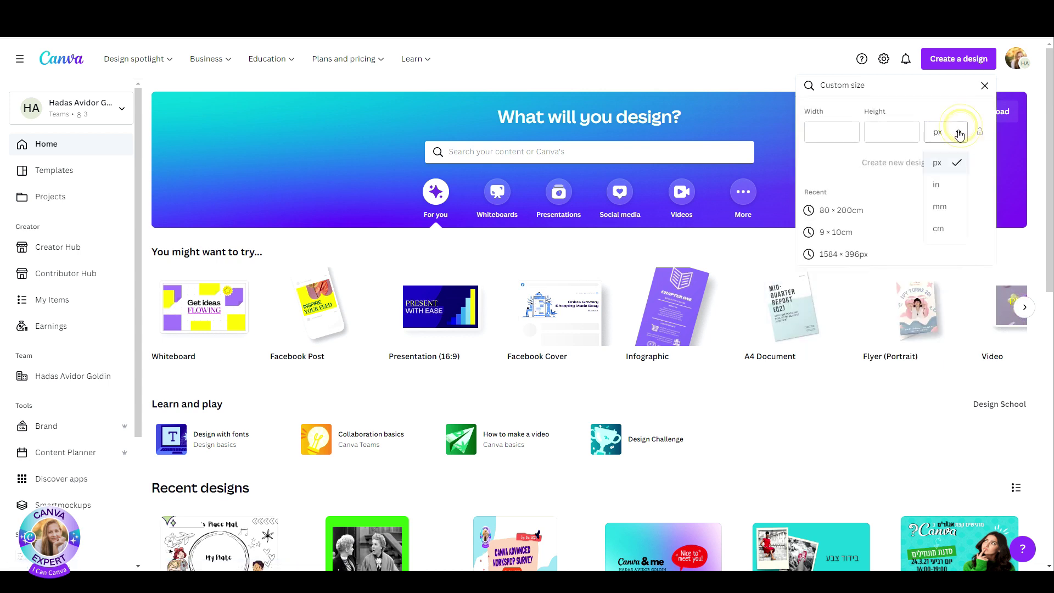
{"action": "left_click", "coordinate": [945, 225]}
{"action": "left_click", "coordinate": [842, 132]}
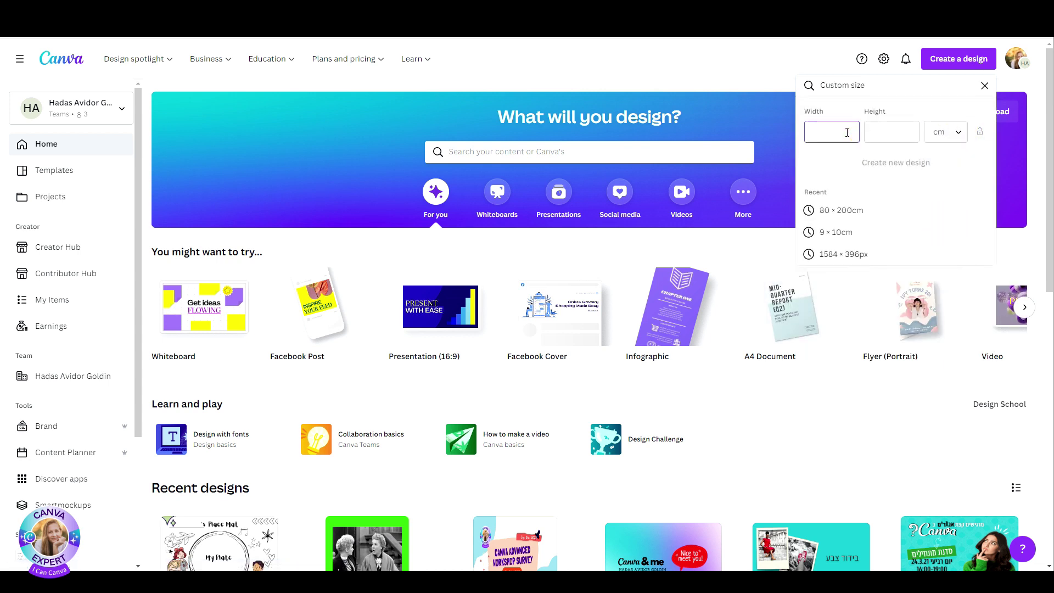
{"action": "type", "text": "40"}
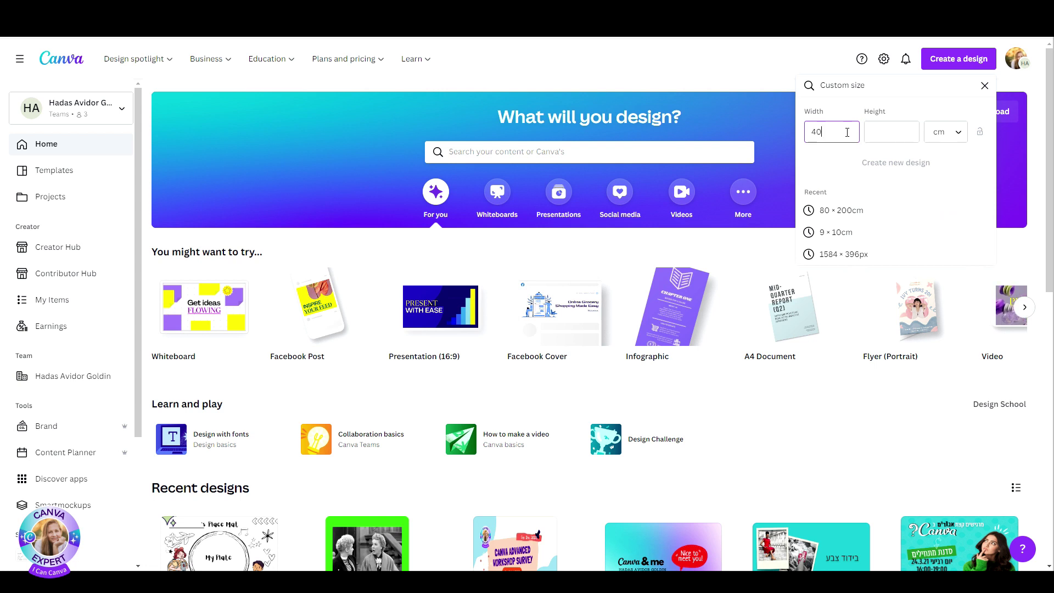
{"action": "left_click", "coordinate": [874, 133]}
{"action": "type", "text": "60"}
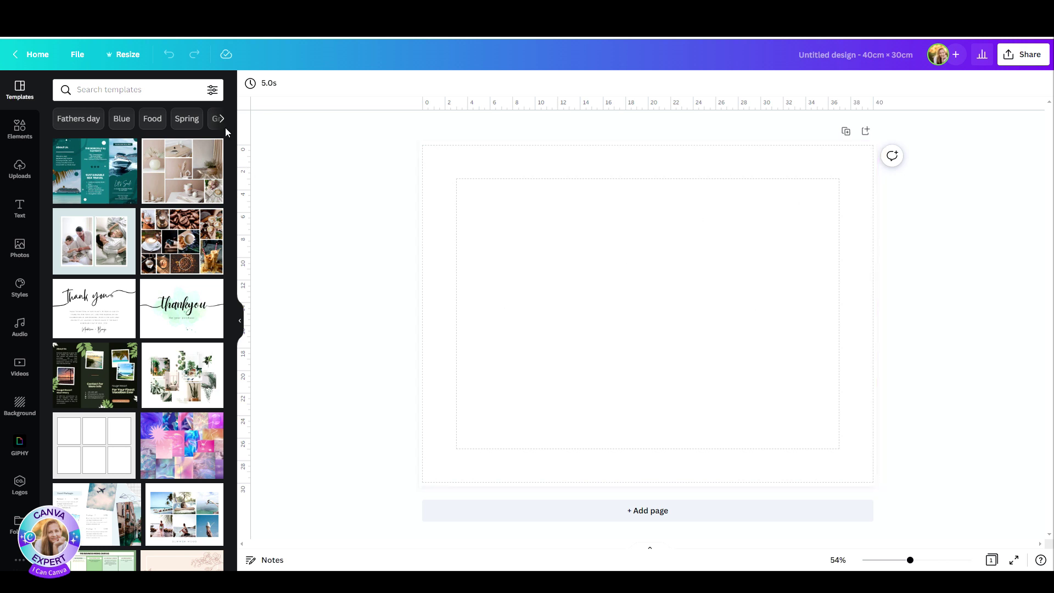
Step: Toggle print bleed in the File menu and rename the design PLACEMAT
{"action": "left_click", "coordinate": [78, 55]}
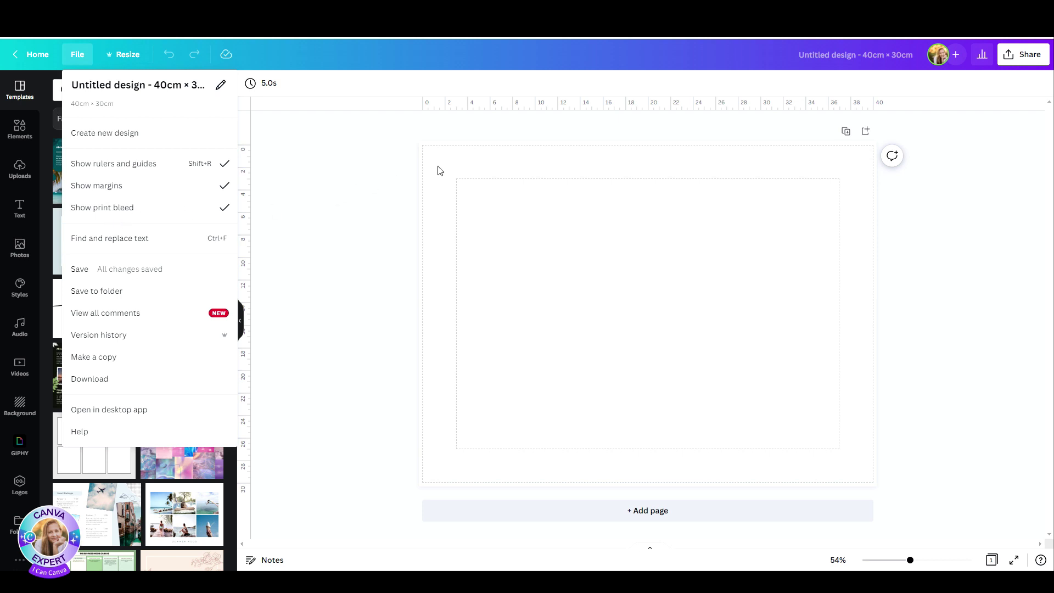
{"action": "left_click", "coordinate": [157, 214]}
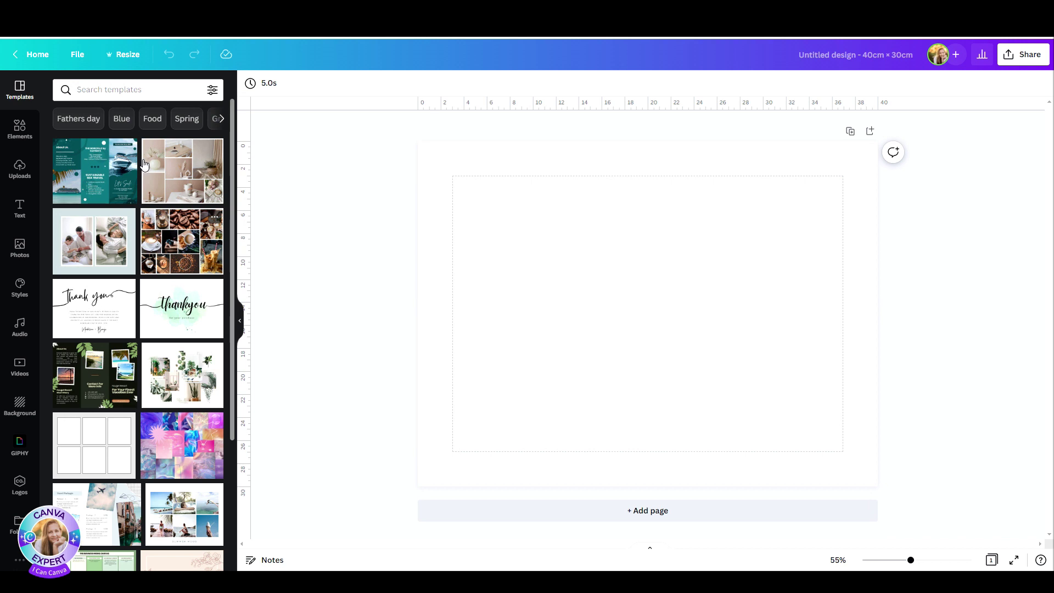
{"action": "left_click", "coordinate": [77, 54]}
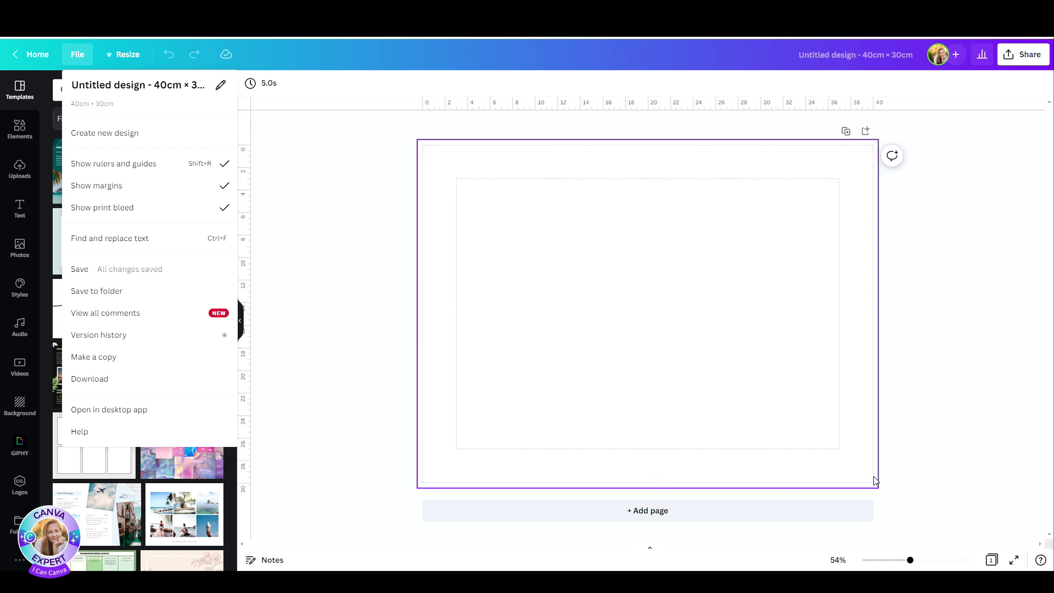
{"action": "left_click", "coordinate": [834, 50]}
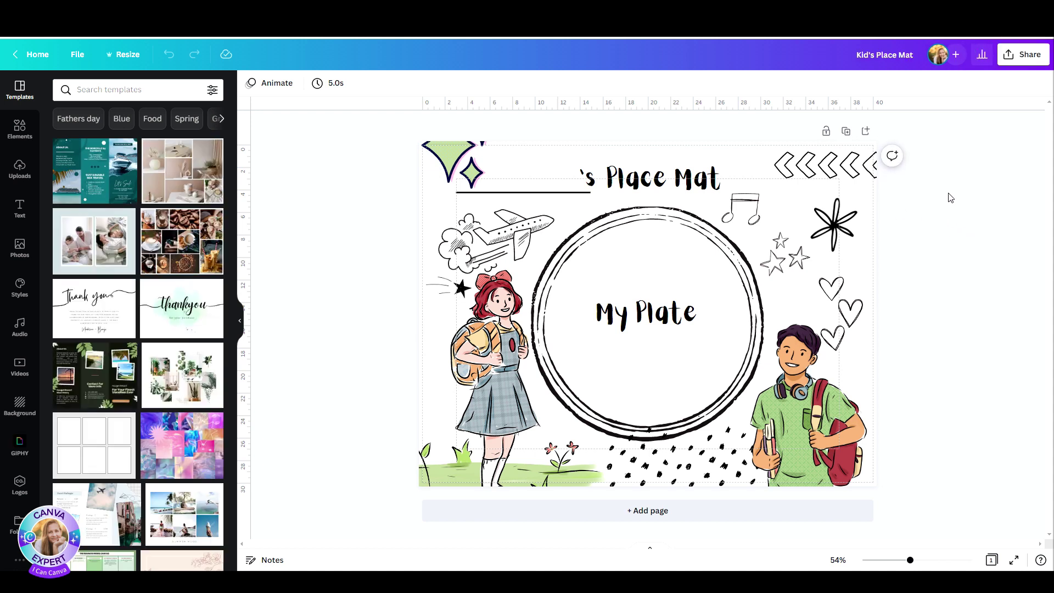
Step: Add a blank second page and select the hand-drawn circle around My Plate
{"action": "left_click", "coordinate": [865, 132]}
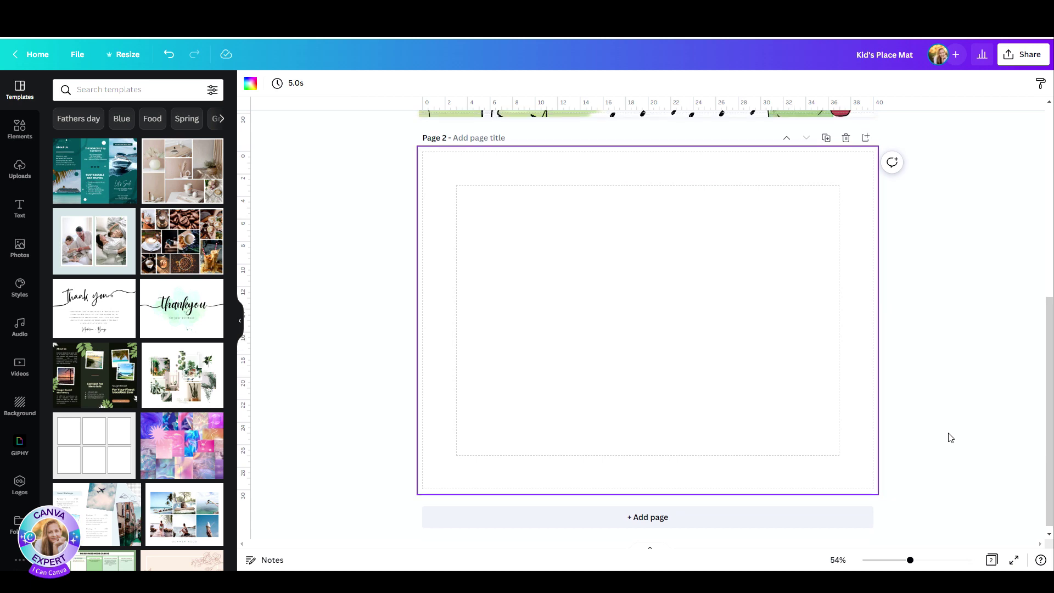
{"action": "scroll", "coordinate": [950, 438], "scroll_direction": "up", "scroll_amount": 5}
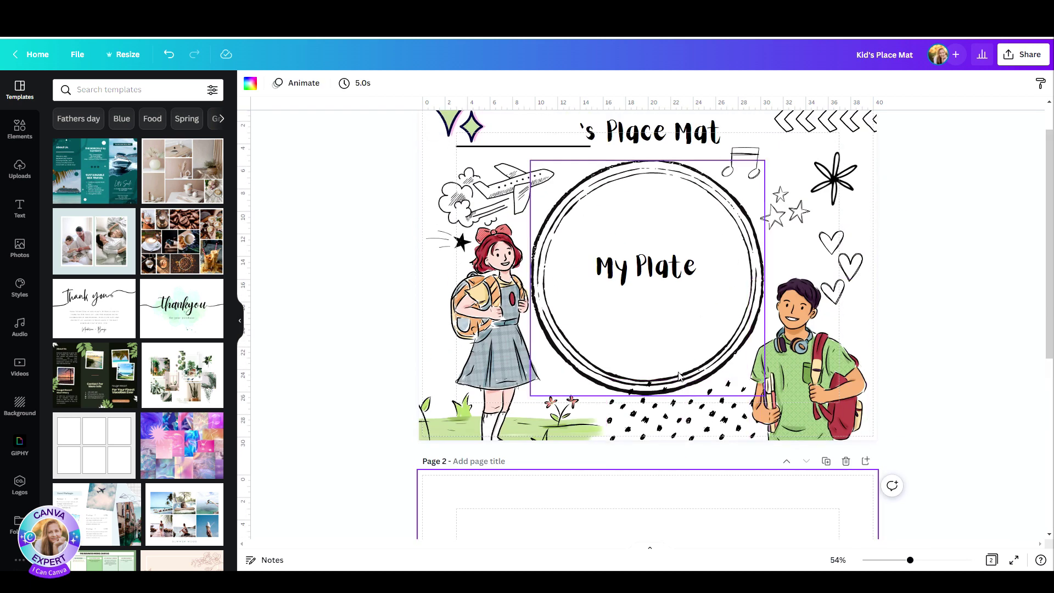
{"action": "left_click", "coordinate": [749, 331]}
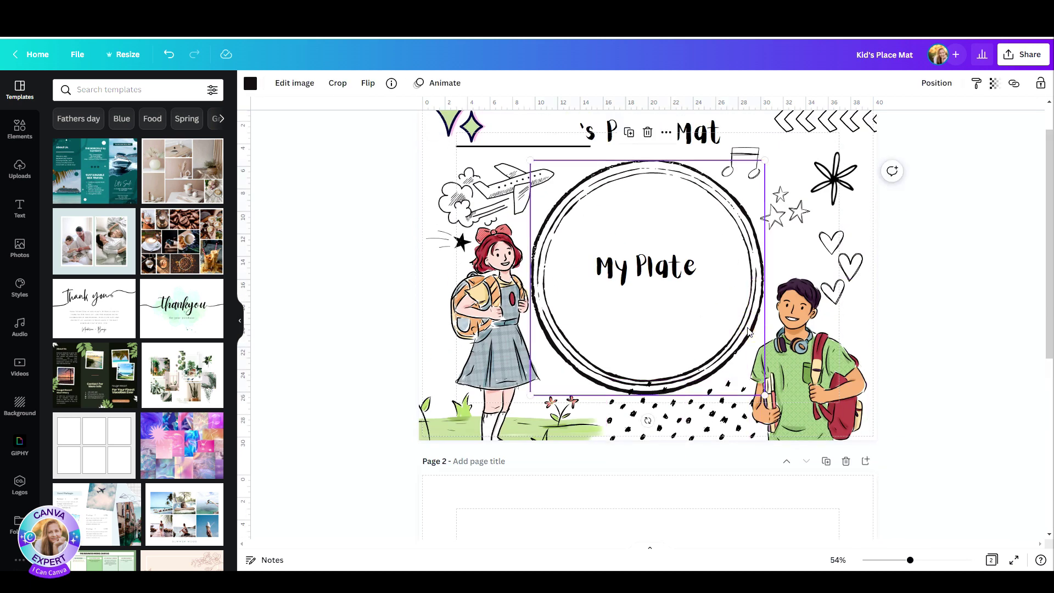
Step: Search the Elements library for 'CIRCLES SKETCH'
{"action": "scroll", "coordinate": [733, 387], "scroll_direction": "down", "scroll_amount": 5}
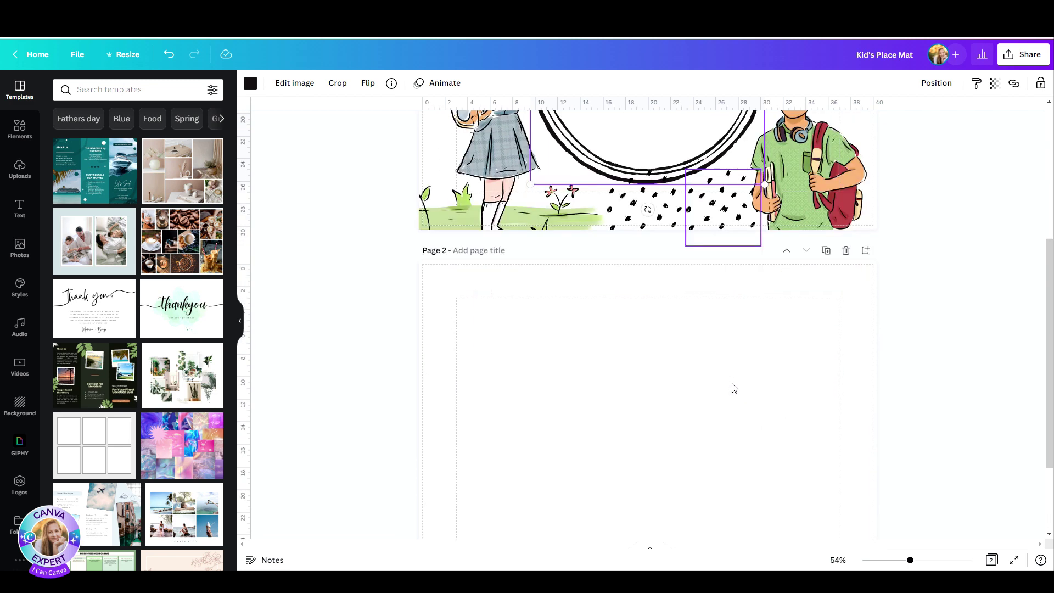
{"action": "left_click", "coordinate": [20, 130]}
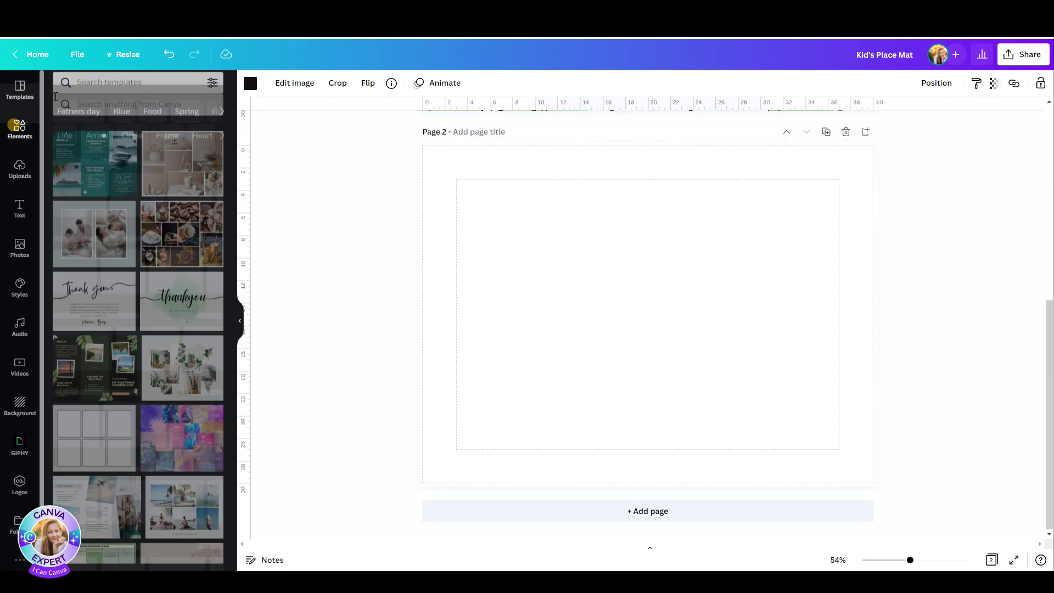
{"action": "left_click", "coordinate": [93, 88]}
{"action": "type", "text": "C"}
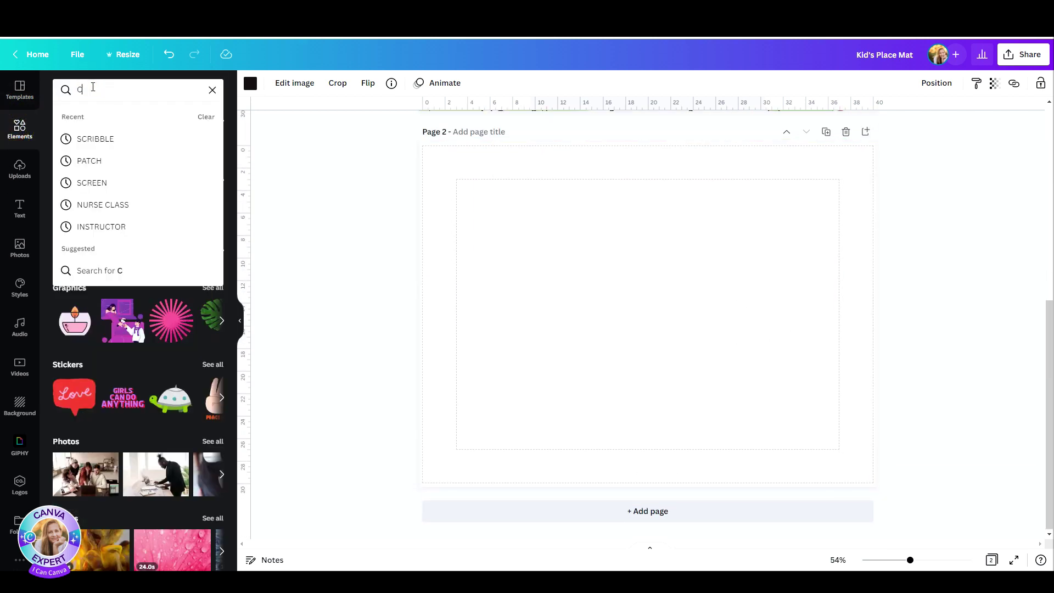
{"action": "type", "text": "IRCLE"}
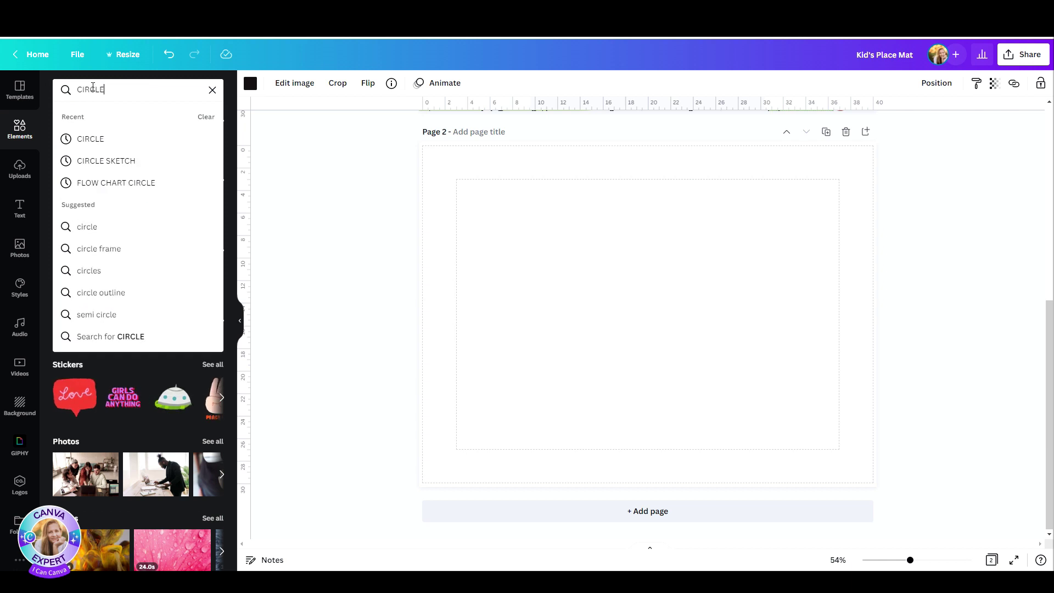
{"action": "type", "text": "S"}
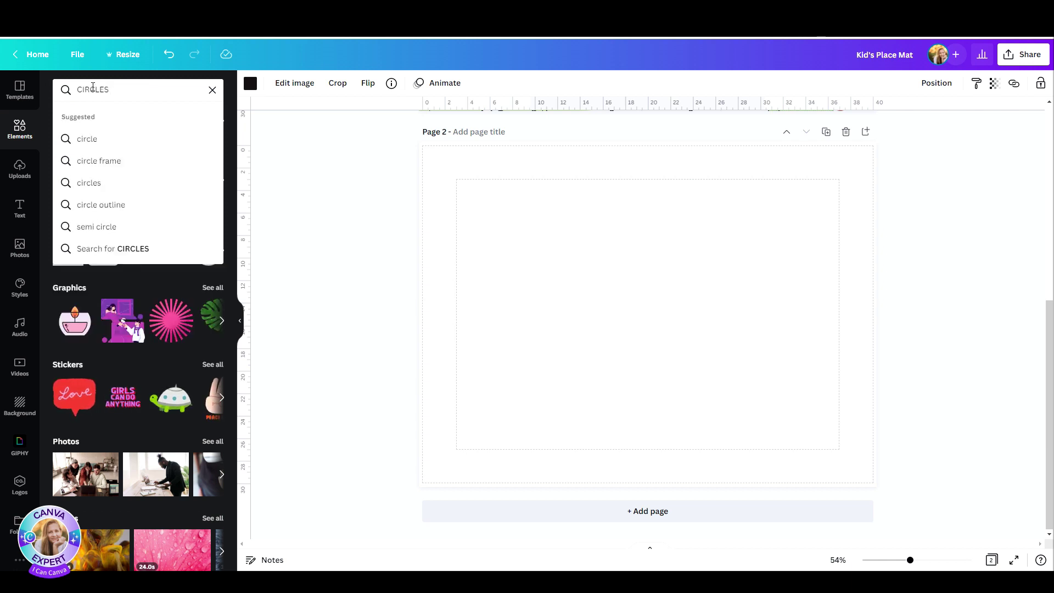
{"action": "type", "text": " SKETCH"}
{"action": "key", "text": "Return"}
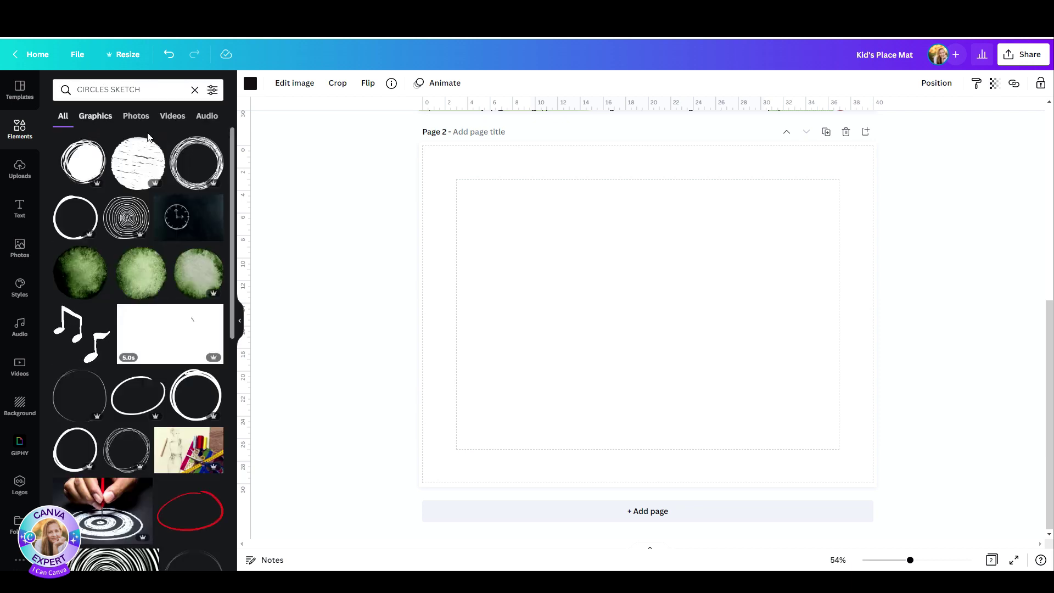
Step: Filter the results to graphics and search by a scribble circle's 'scribble' keyword
{"action": "left_click", "coordinate": [94, 117]}
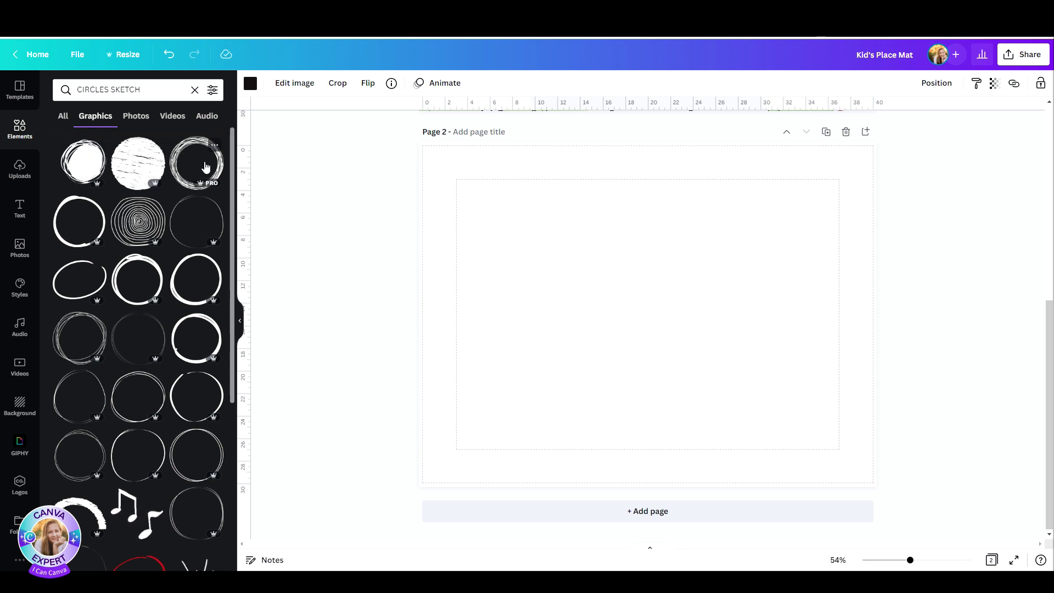
{"action": "scroll", "coordinate": [147, 440], "scroll_direction": "down", "scroll_amount": 10}
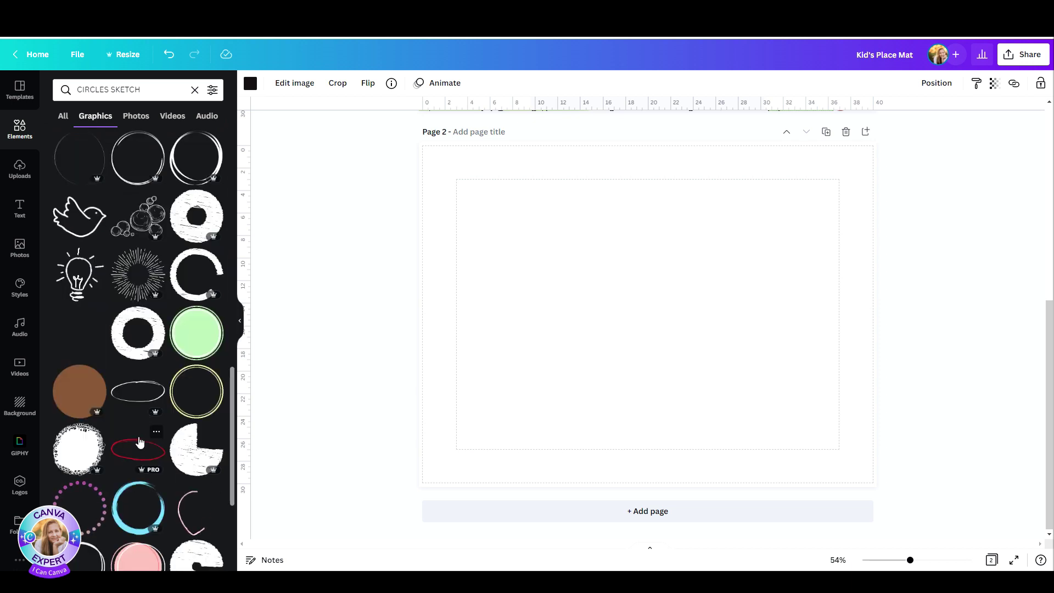
{"action": "scroll", "coordinate": [147, 435], "scroll_direction": "down", "scroll_amount": 1}
{"action": "scroll", "coordinate": [106, 222], "scroll_direction": "up", "scroll_amount": 10}
{"action": "mouse_move", "coordinate": [80, 336]}
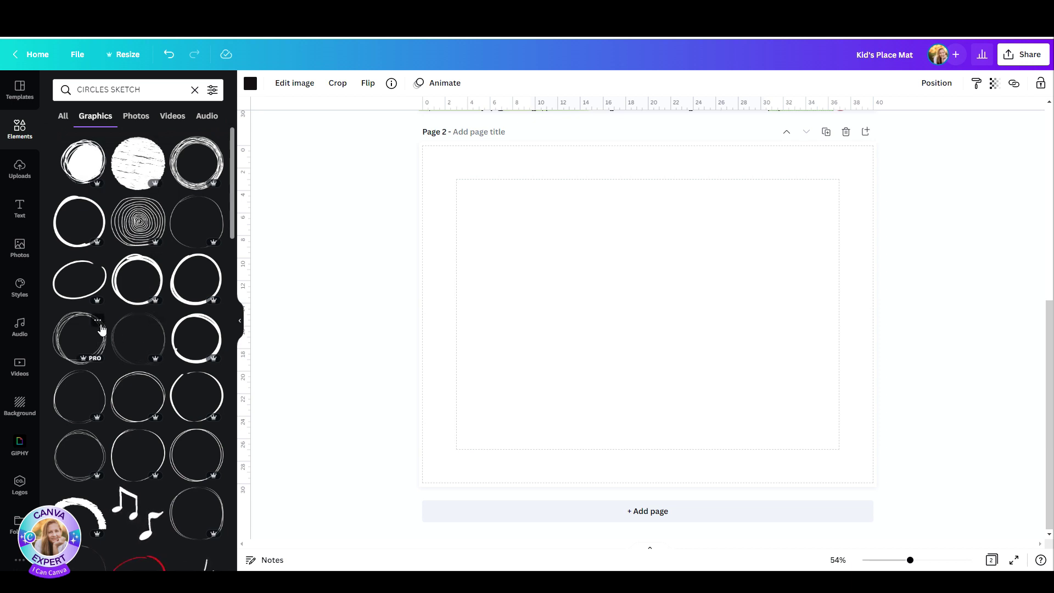
{"action": "left_click", "coordinate": [97, 321]}
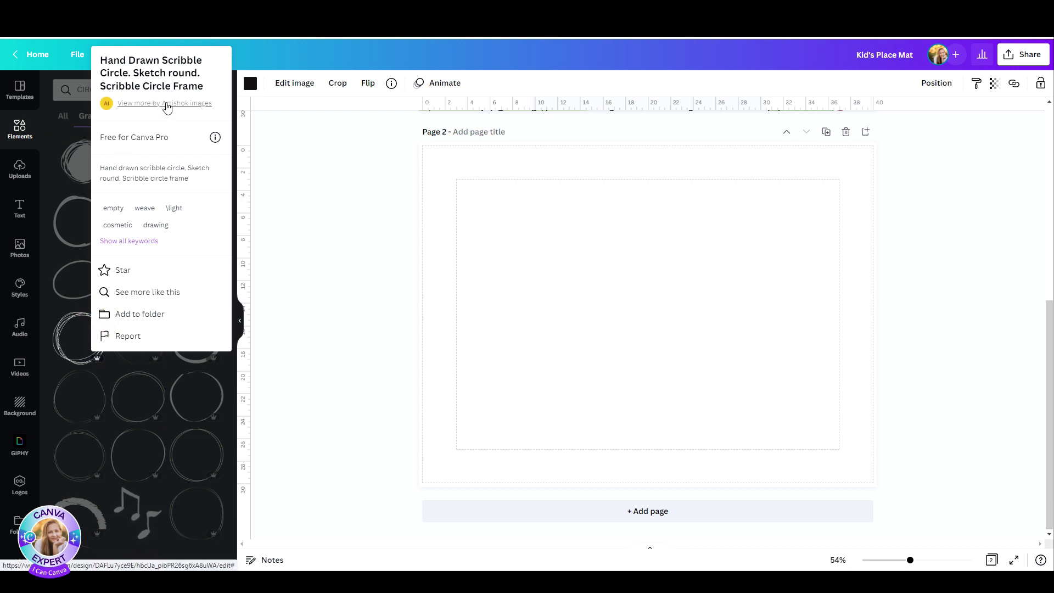
{"action": "left_click", "coordinate": [136, 243]}
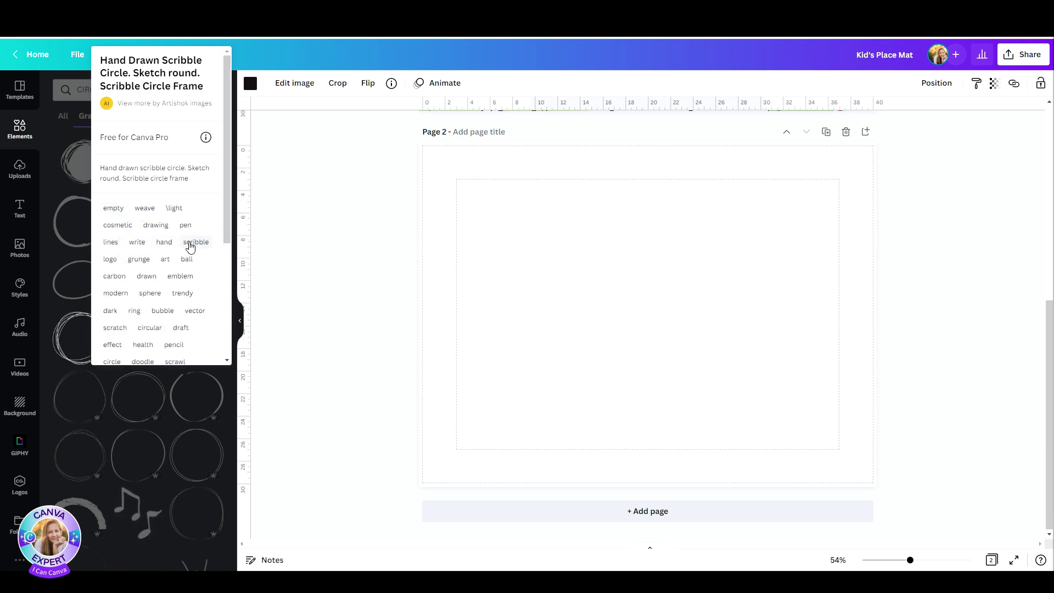
{"action": "left_click", "coordinate": [193, 243]}
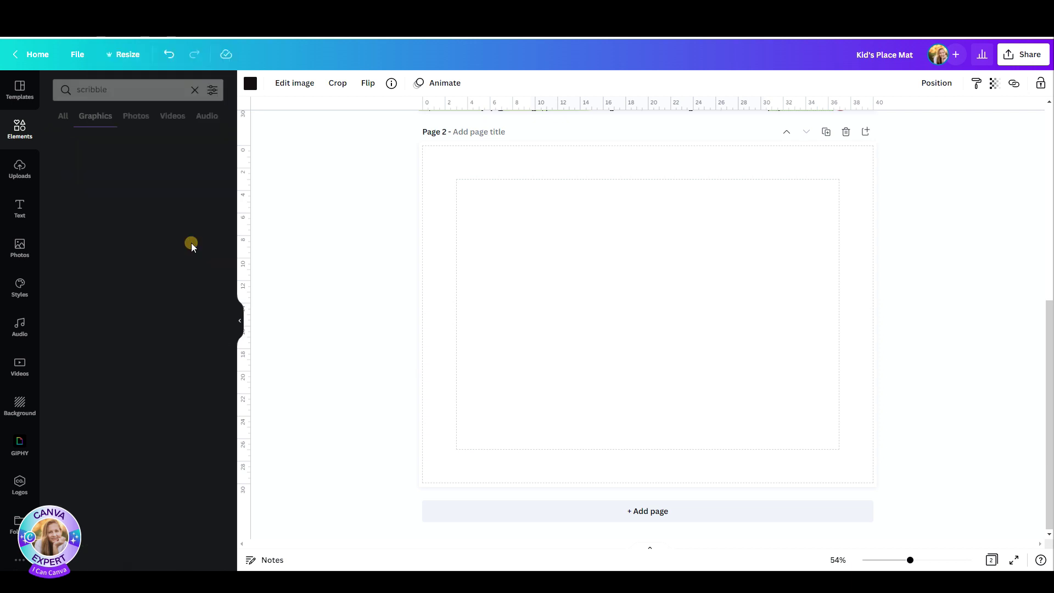
Step: Narrow the graphics search to 'scribble CIRCLE'
{"action": "left_click", "coordinate": [100, 115]}
{"action": "scroll", "coordinate": [135, 310], "scroll_direction": "down", "scroll_amount": 5}
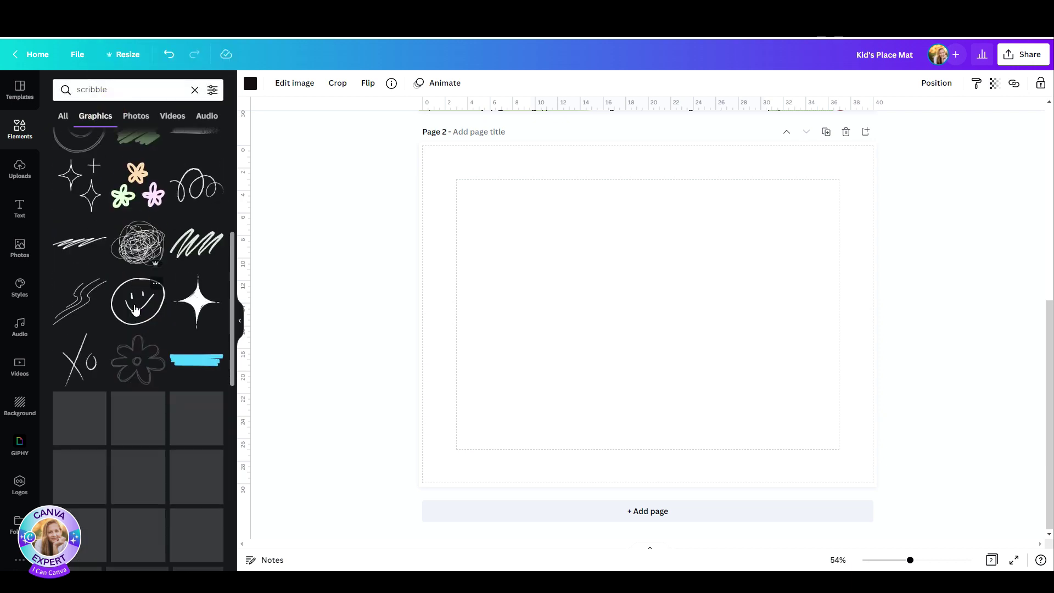
{"action": "scroll", "coordinate": [136, 310], "scroll_direction": "down", "scroll_amount": 10}
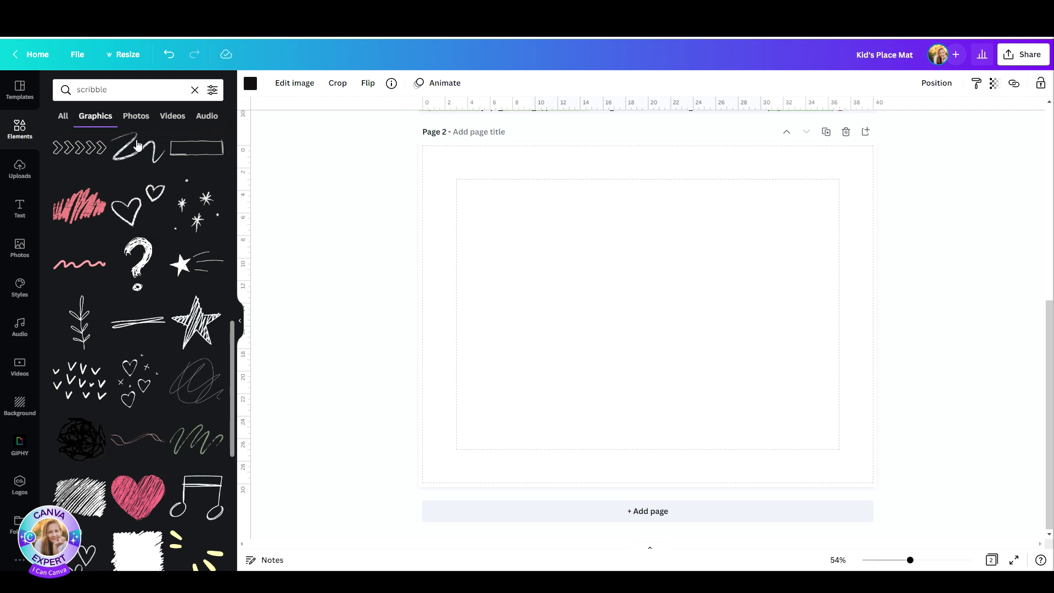
{"action": "left_click", "coordinate": [140, 88]}
{"action": "type", "text": "CIRCLE"}
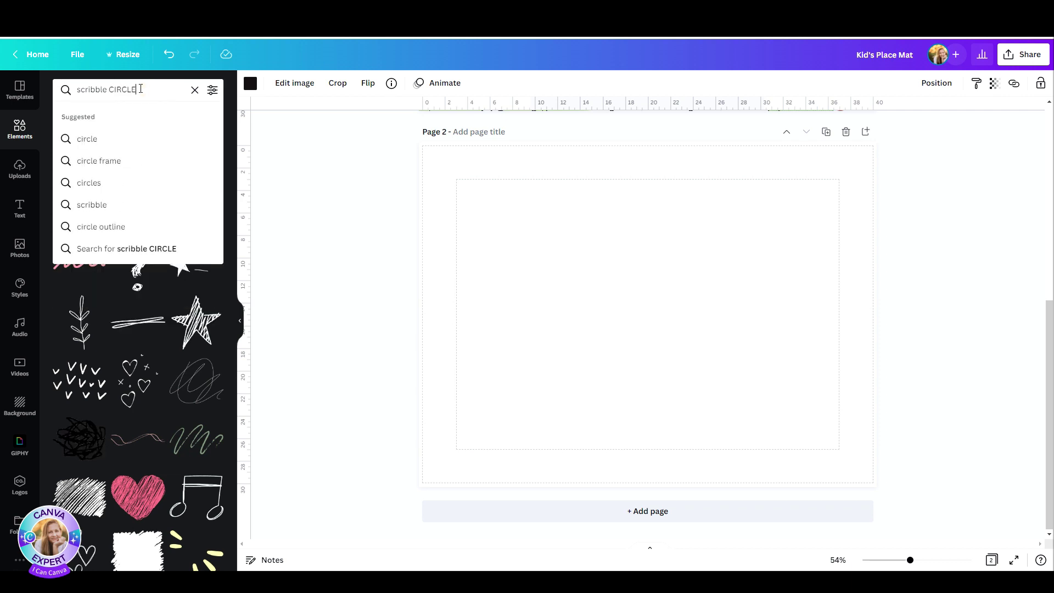
{"action": "key", "text": "Return"}
Step: Add a copper scribble circle to Page 2, enlarged and centred on the page
{"action": "left_click", "coordinate": [136, 395]}
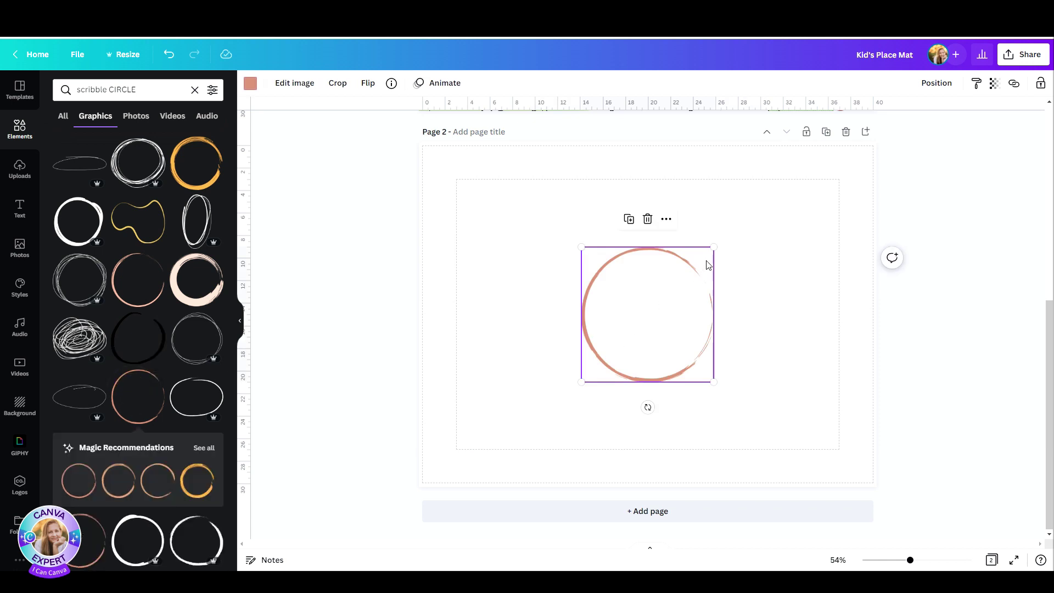
{"action": "left_click_drag", "start_coordinate": [714, 248], "coordinate": [800, 157]}
{"action": "left_click_drag", "start_coordinate": [718, 273], "coordinate": [678, 307]}
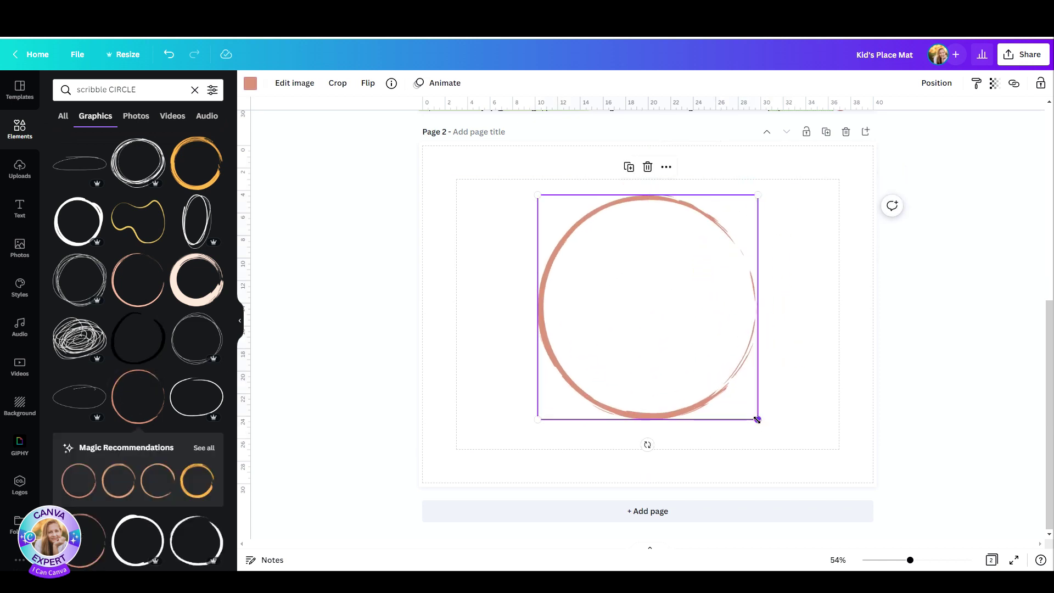
{"action": "left_click_drag", "start_coordinate": [757, 419], "coordinate": [779, 442]}
{"action": "left_click_drag", "start_coordinate": [732, 404], "coordinate": [710, 381]}
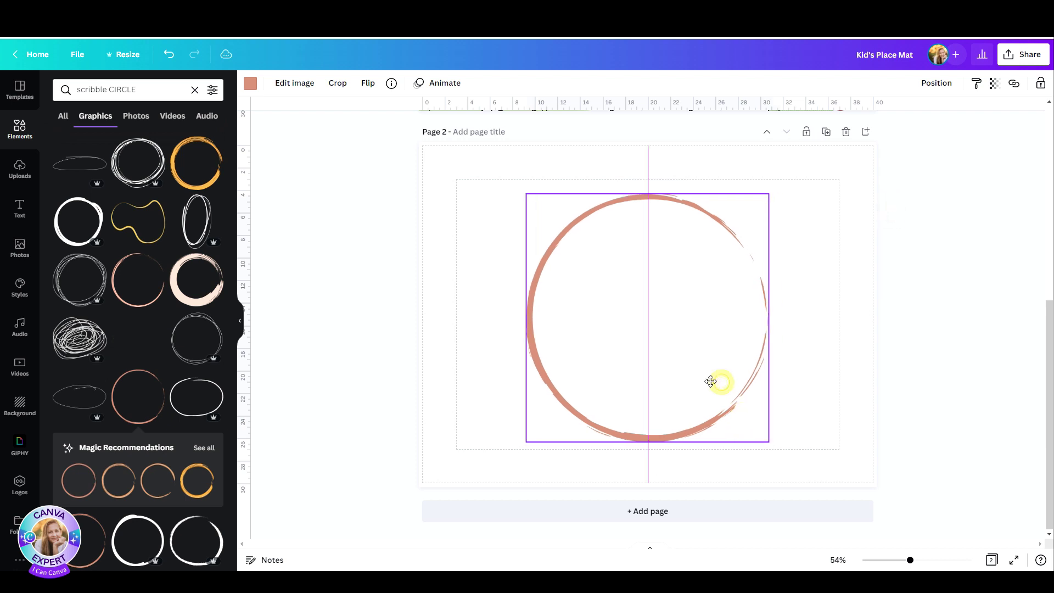
Step: Recolour the scribble circle black, then deselect it
{"action": "left_click", "coordinate": [251, 84]}
{"action": "left_click", "coordinate": [93, 140]}
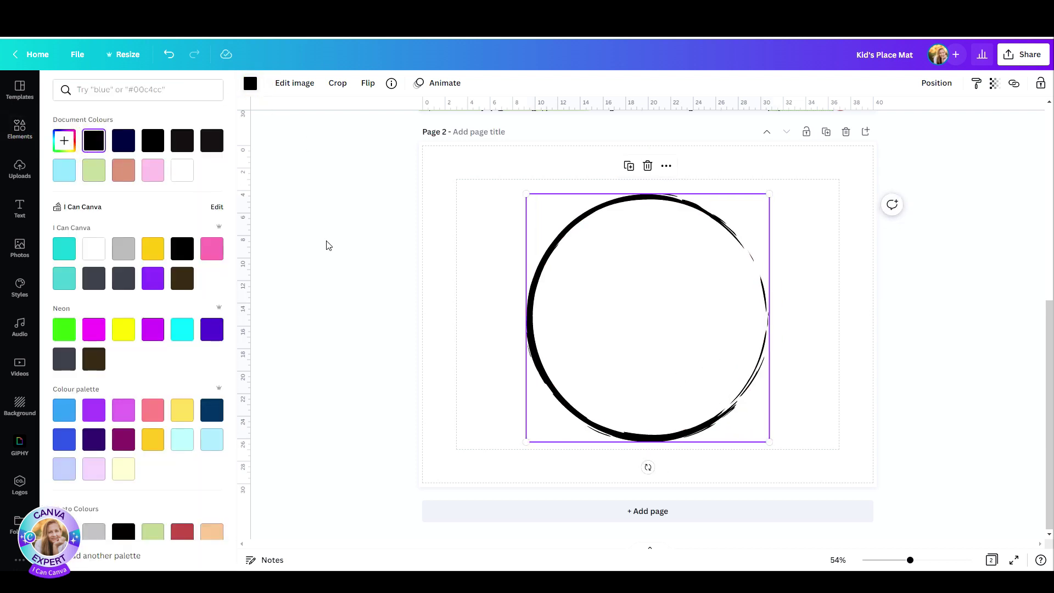
{"action": "left_click", "coordinate": [359, 248]}
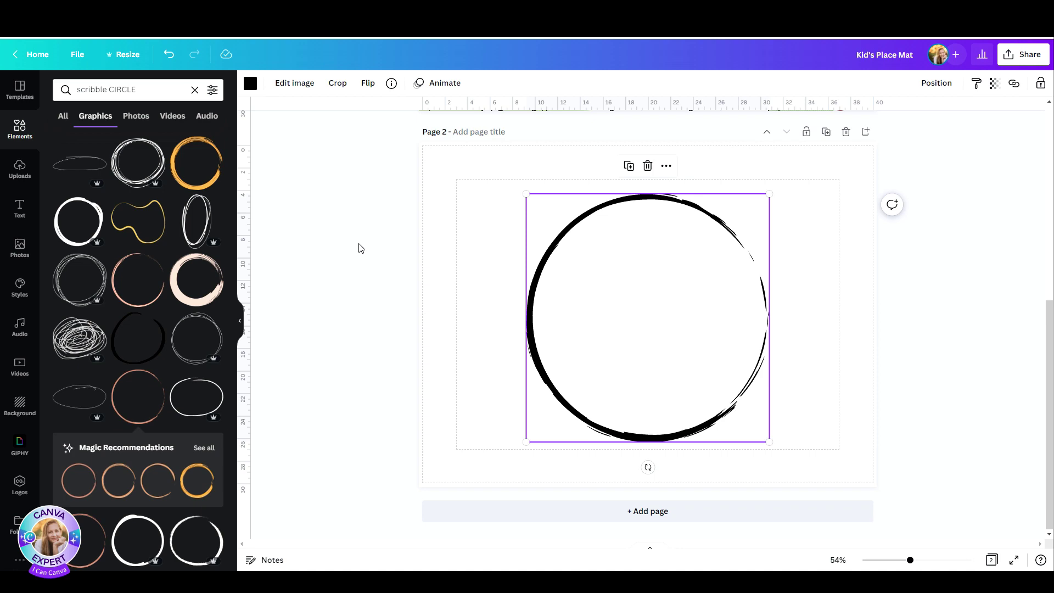
{"action": "scroll", "coordinate": [165, 378], "scroll_direction": "down", "scroll_amount": 5}
{"action": "scroll", "coordinate": [170, 368], "scroll_direction": "down", "scroll_amount": 5}
{"action": "scroll", "coordinate": [156, 371], "scroll_direction": "down", "scroll_amount": 5}
{"action": "scroll", "coordinate": [652, 297], "scroll_direction": "up", "scroll_amount": 6}
{"action": "scroll", "coordinate": [541, 186], "scroll_direction": "up", "scroll_amount": 1}
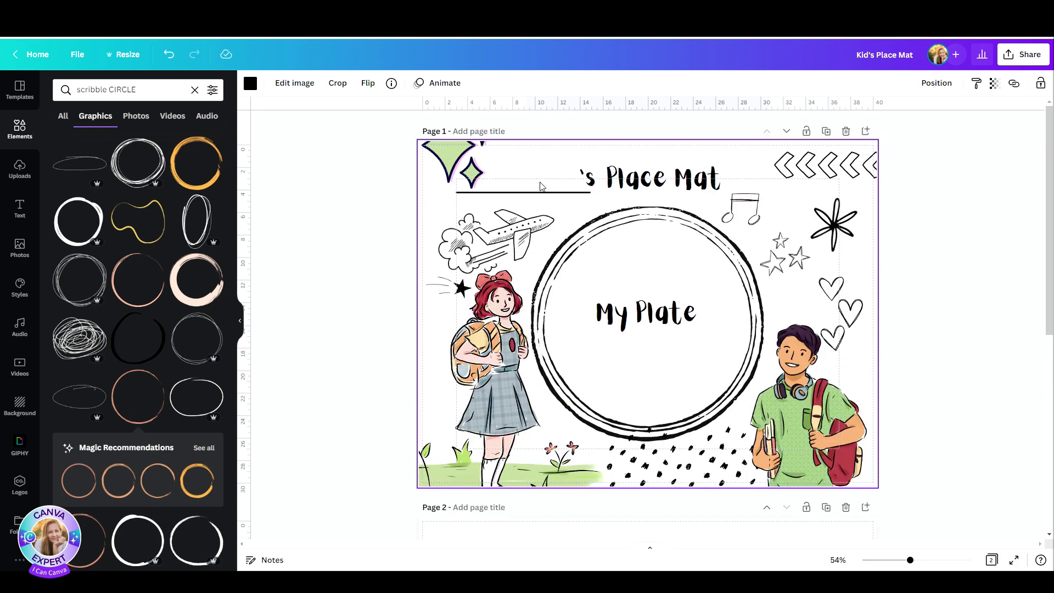
{"action": "scroll", "coordinate": [549, 297], "scroll_direction": "down", "scroll_amount": 6}
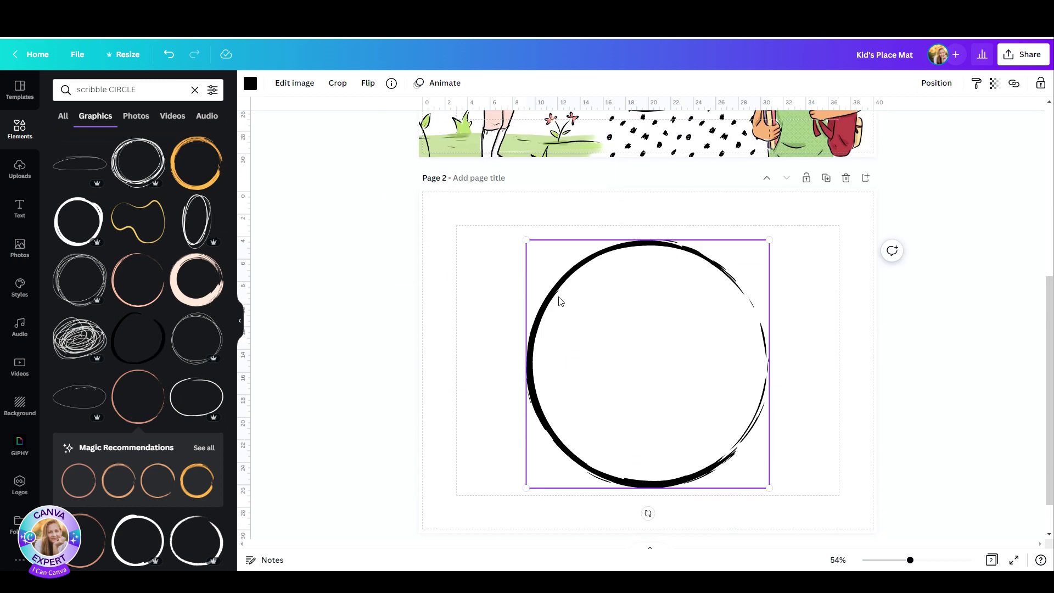
{"action": "left_click", "coordinate": [458, 262]}
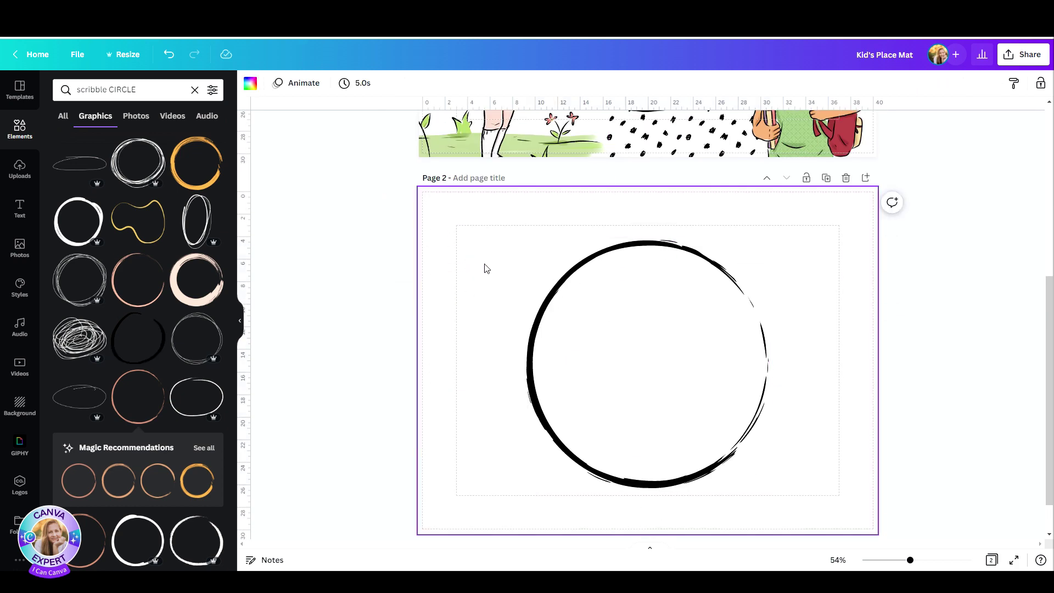
Step: Add a line at the top-left and nudge the circle slightly lower and smaller
{"action": "key", "text": "l"}
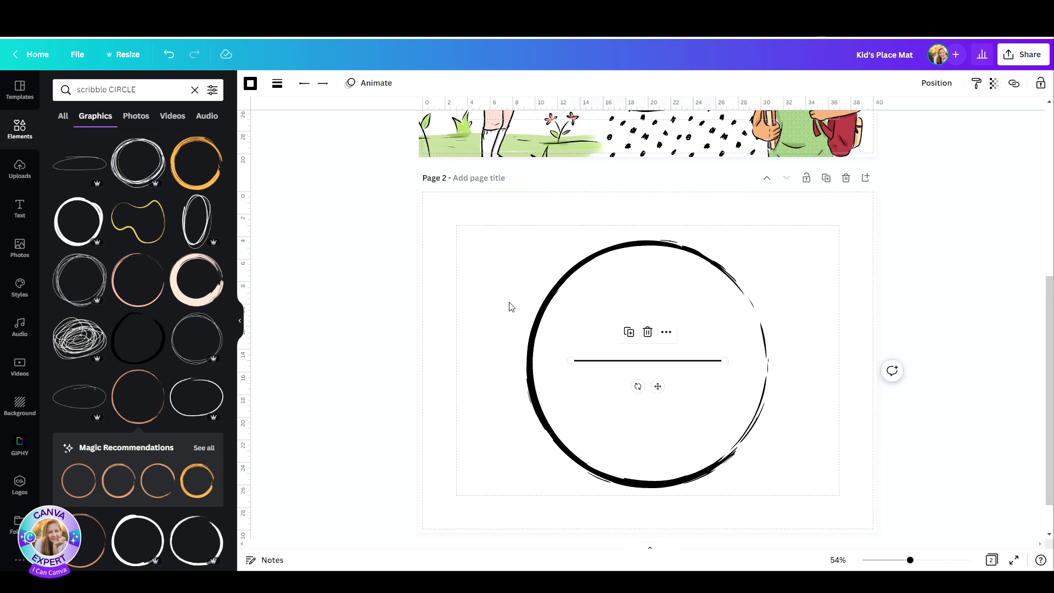
{"action": "left_click_drag", "start_coordinate": [658, 386], "coordinate": [544, 257]}
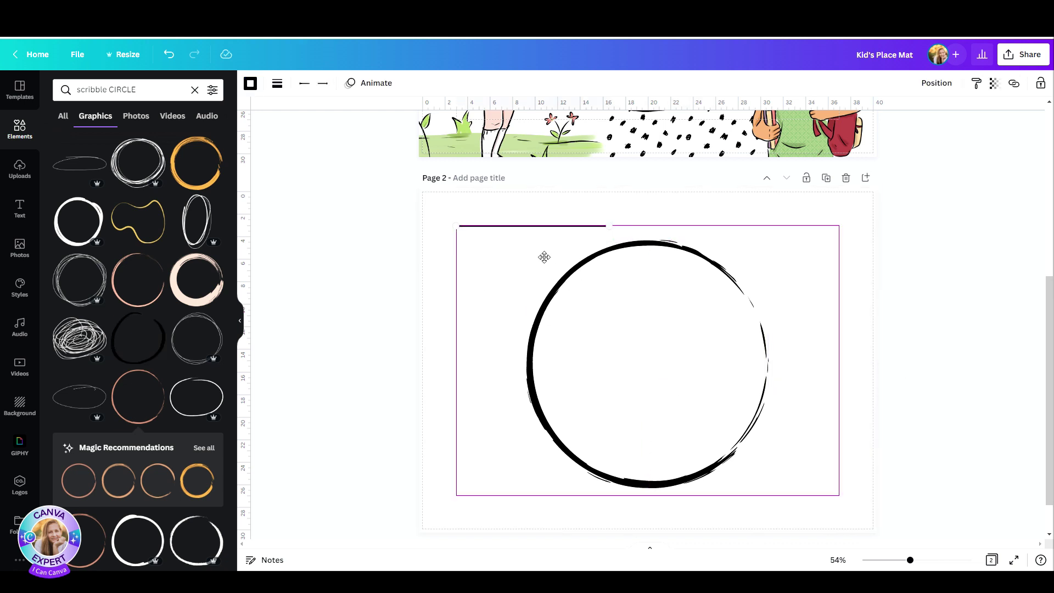
{"action": "left_click", "coordinate": [19, 129]}
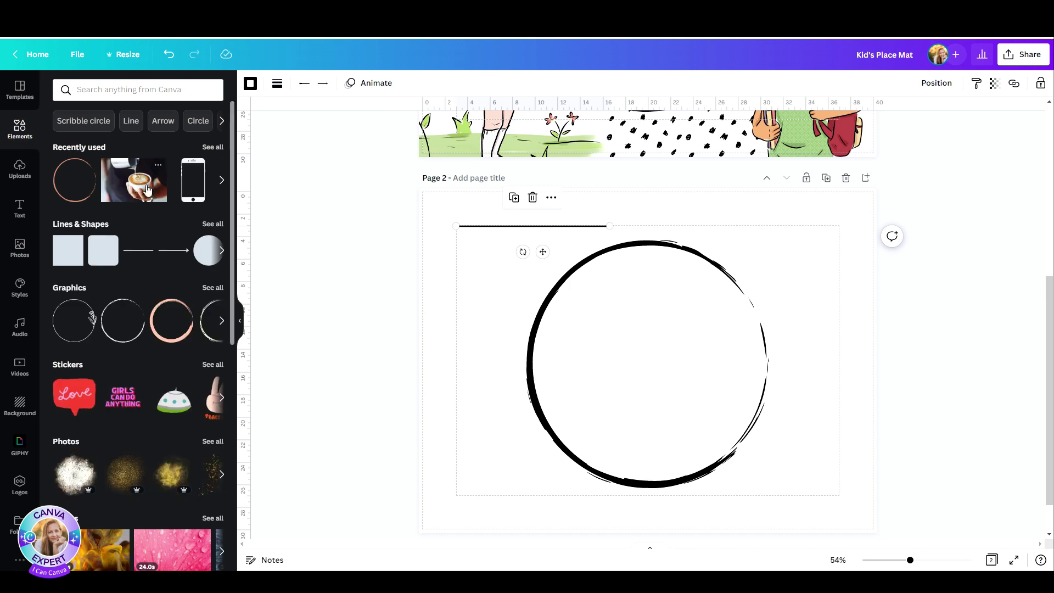
{"action": "left_click", "coordinate": [208, 222]}
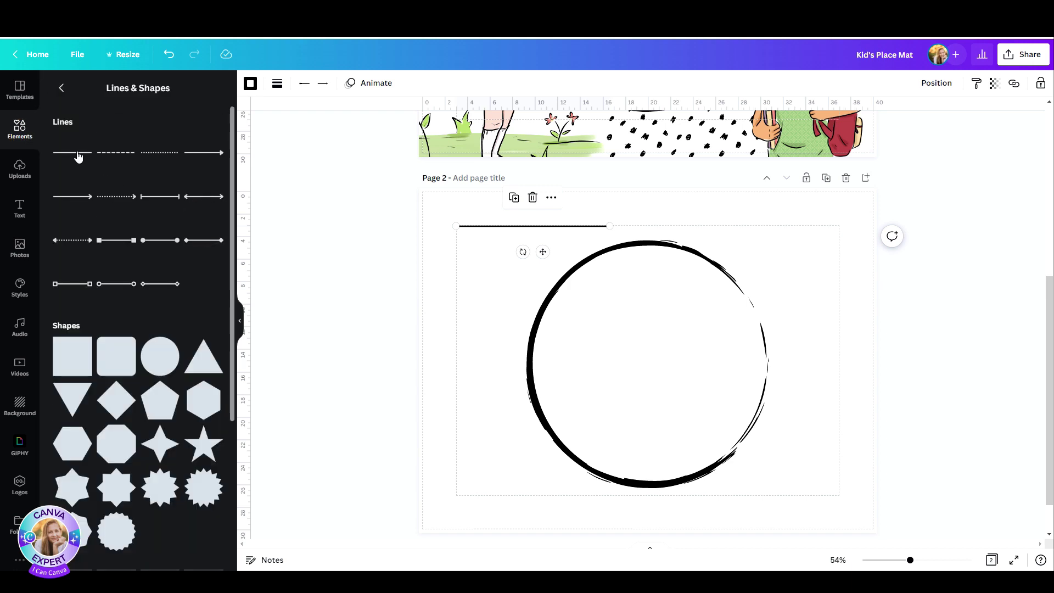
{"action": "left_click_drag", "start_coordinate": [734, 278], "coordinate": [733, 288]}
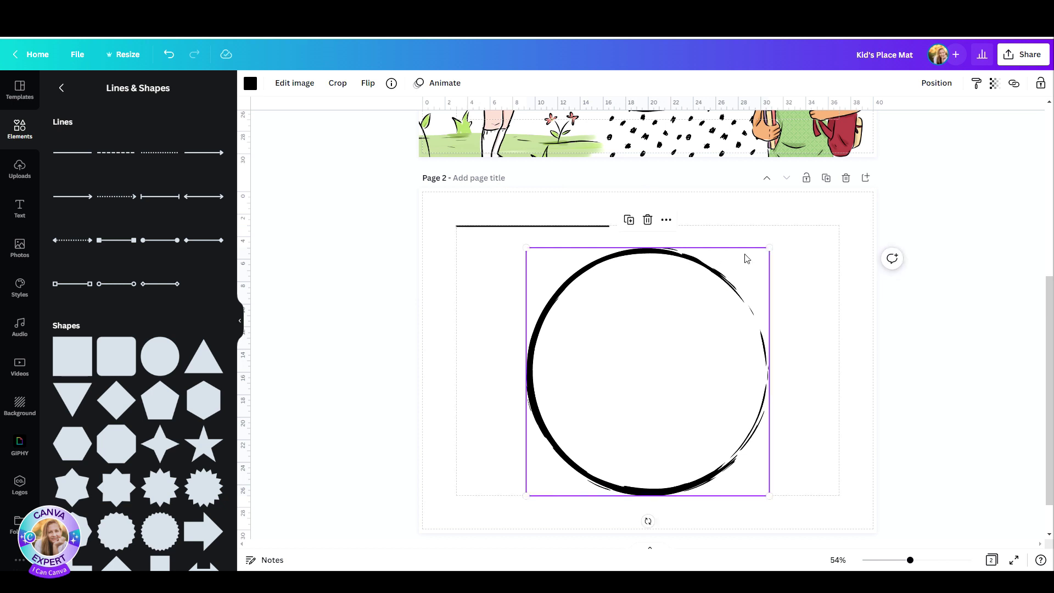
{"action": "left_click_drag", "start_coordinate": [770, 248], "coordinate": [765, 252]}
{"action": "left_click", "coordinate": [589, 218]}
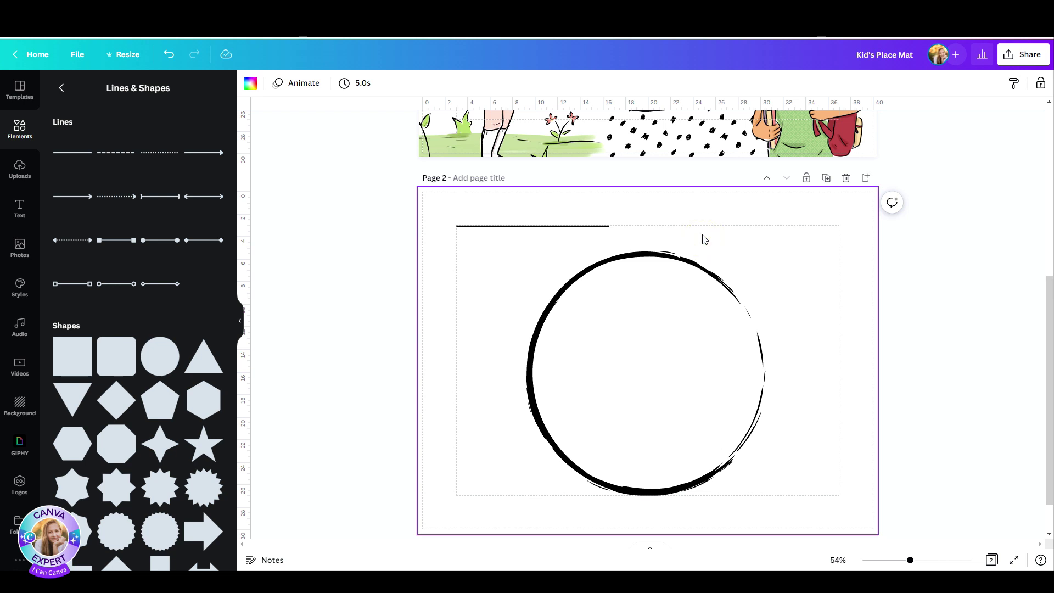
Step: Add an enlarged "'S PLACE MAT" heading beside the line
{"action": "key", "text": "t"}
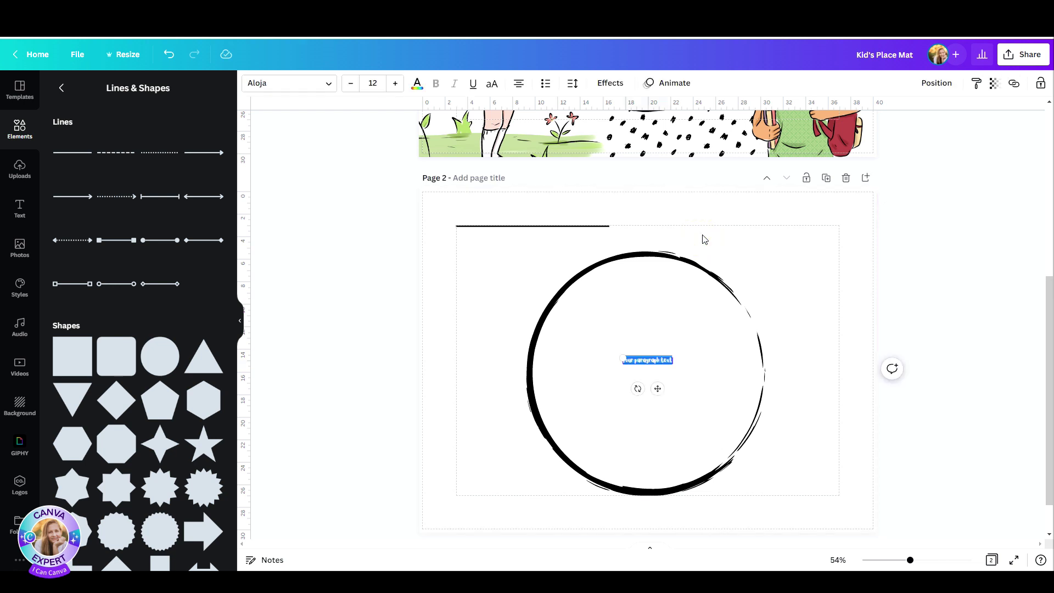
{"action": "left_click_drag", "start_coordinate": [622, 356], "coordinate": [555, 346]}
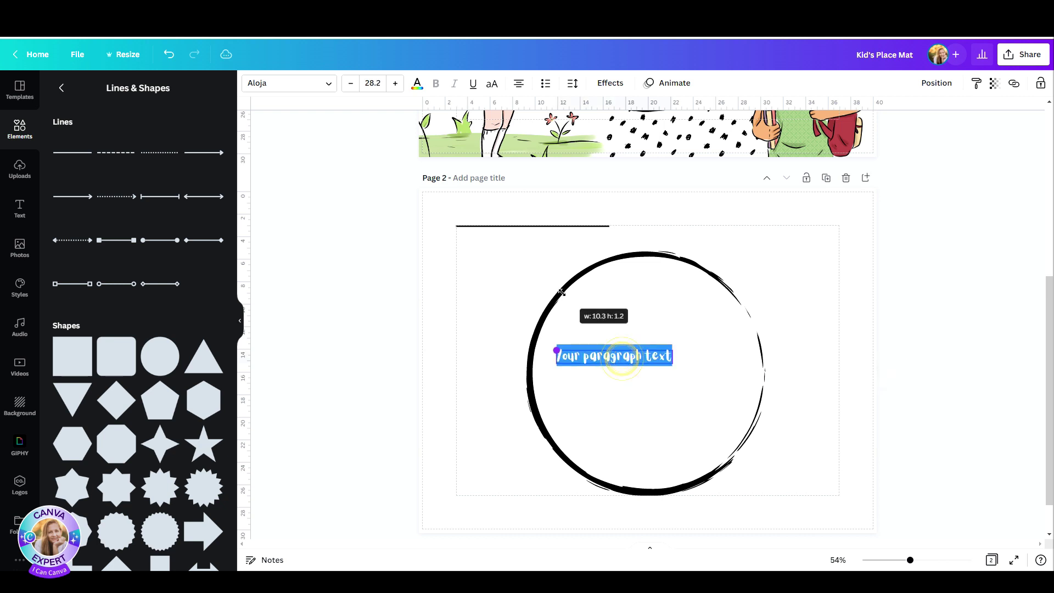
{"action": "left_click_drag", "start_coordinate": [624, 388], "coordinate": [688, 252]}
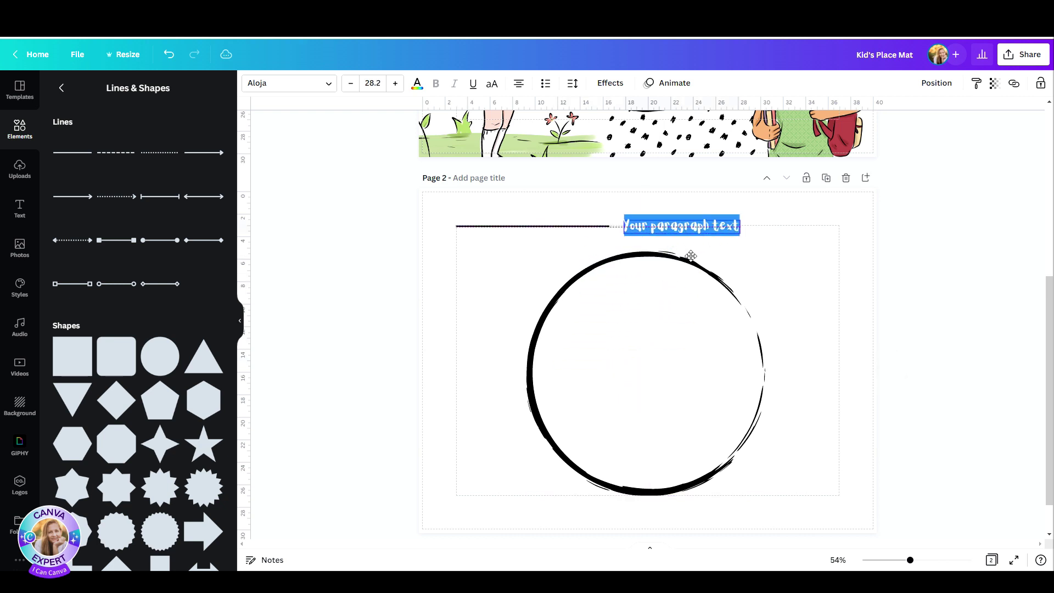
{"action": "type", "text": "S PLACE MAT"}
{"action": "left_click", "coordinate": [782, 207]}
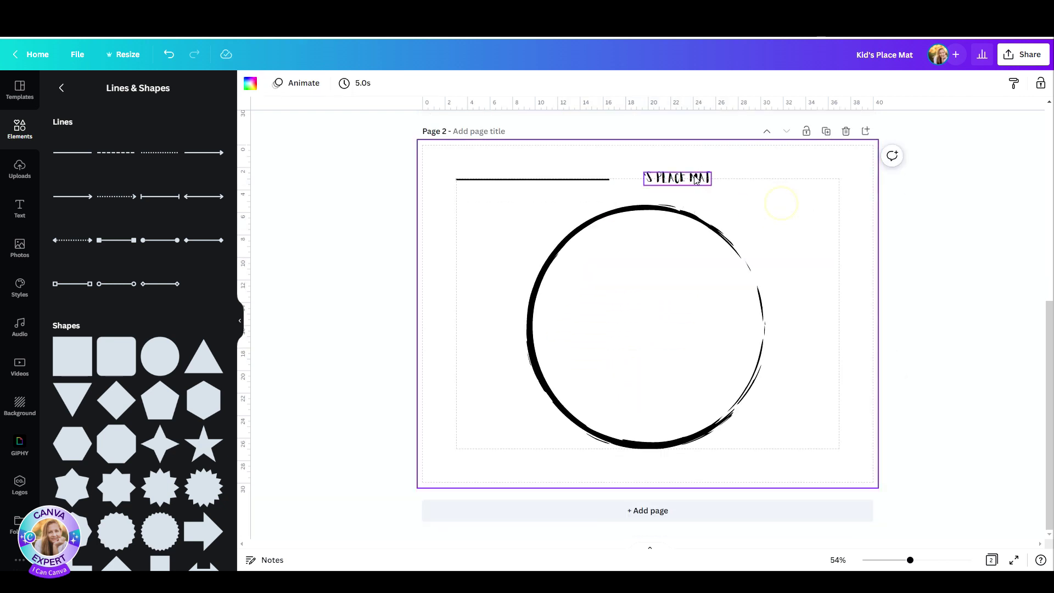
{"action": "left_click_drag", "start_coordinate": [693, 177], "coordinate": [661, 171]}
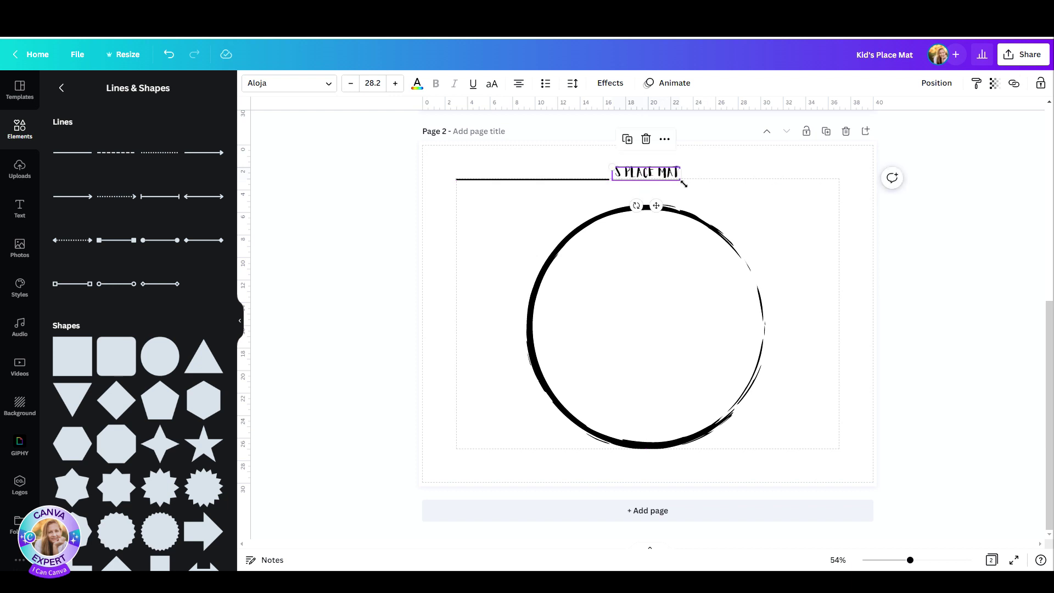
{"action": "left_click_drag", "start_coordinate": [680, 181], "coordinate": [746, 189]}
{"action": "left_click", "coordinate": [781, 223]}
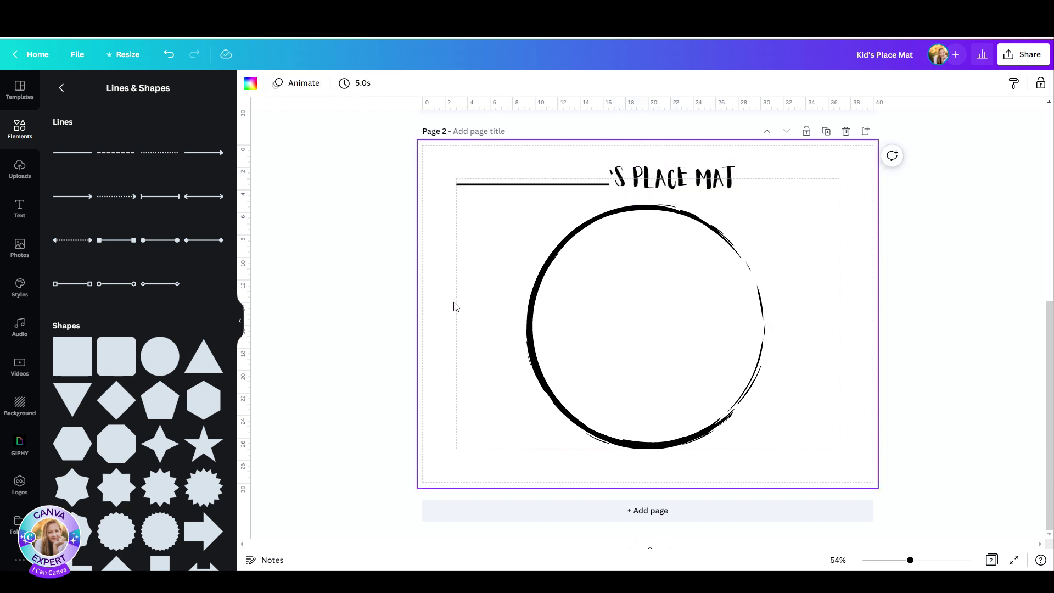
{"action": "scroll", "coordinate": [454, 306], "scroll_direction": "up", "scroll_amount": 5}
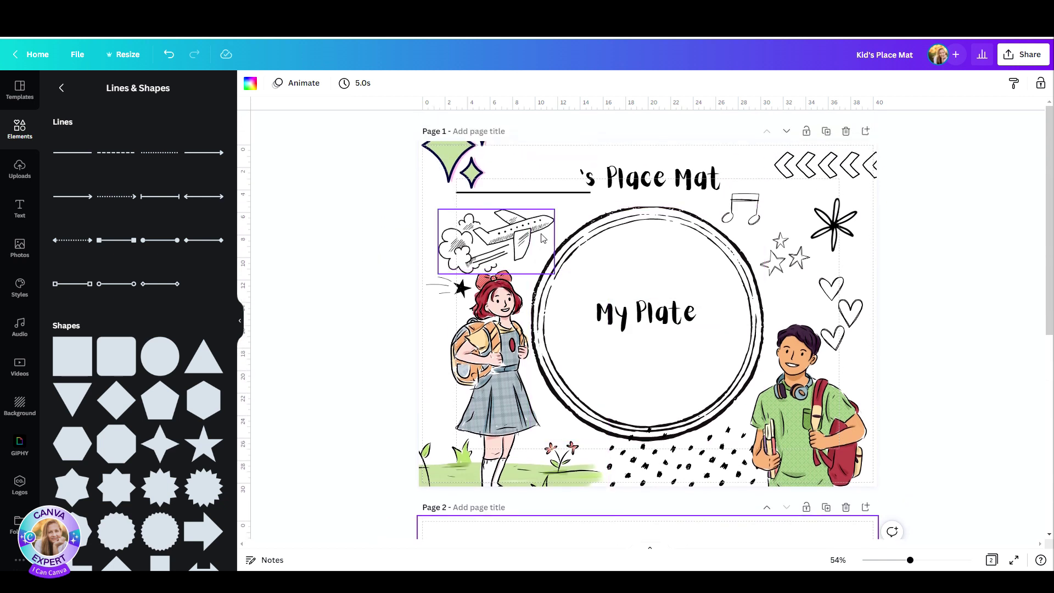
Step: Browse graphics by sketchify, the girl illustration's creator
{"action": "left_click", "coordinate": [503, 357]}
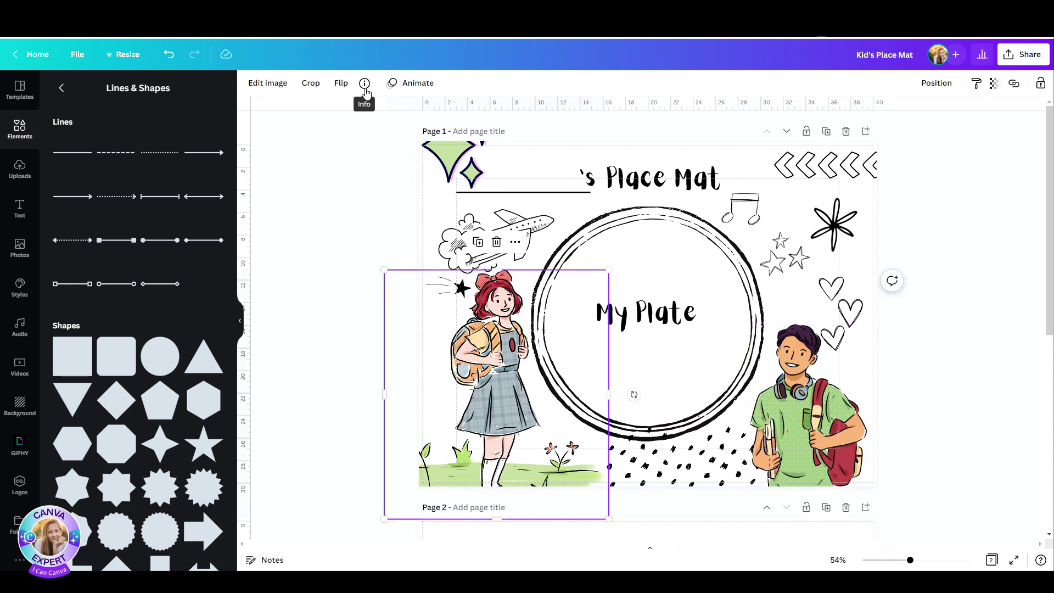
{"action": "left_click", "coordinate": [365, 90]}
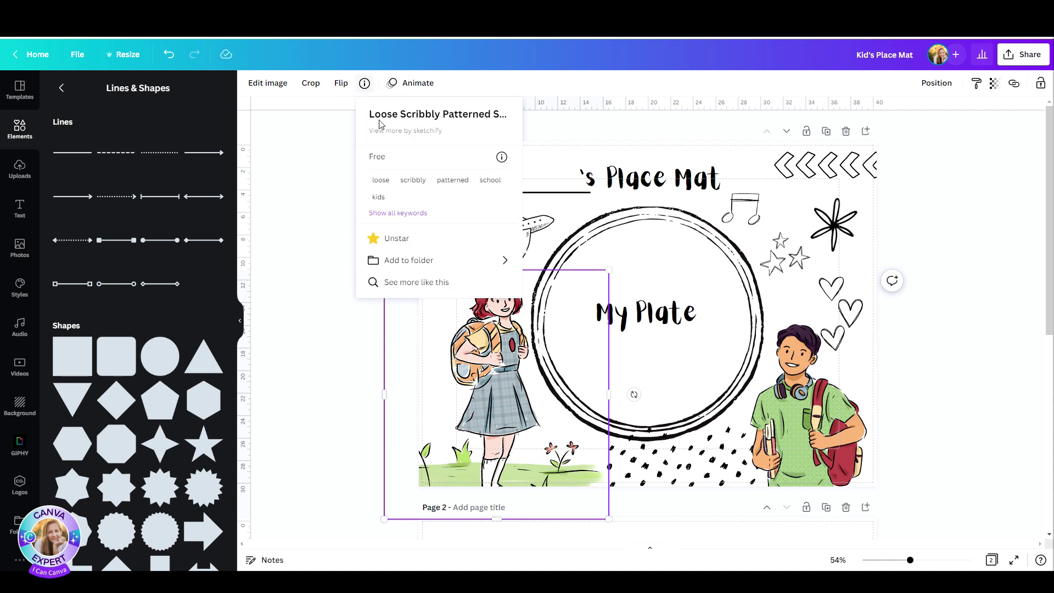
{"action": "left_click", "coordinate": [433, 131]}
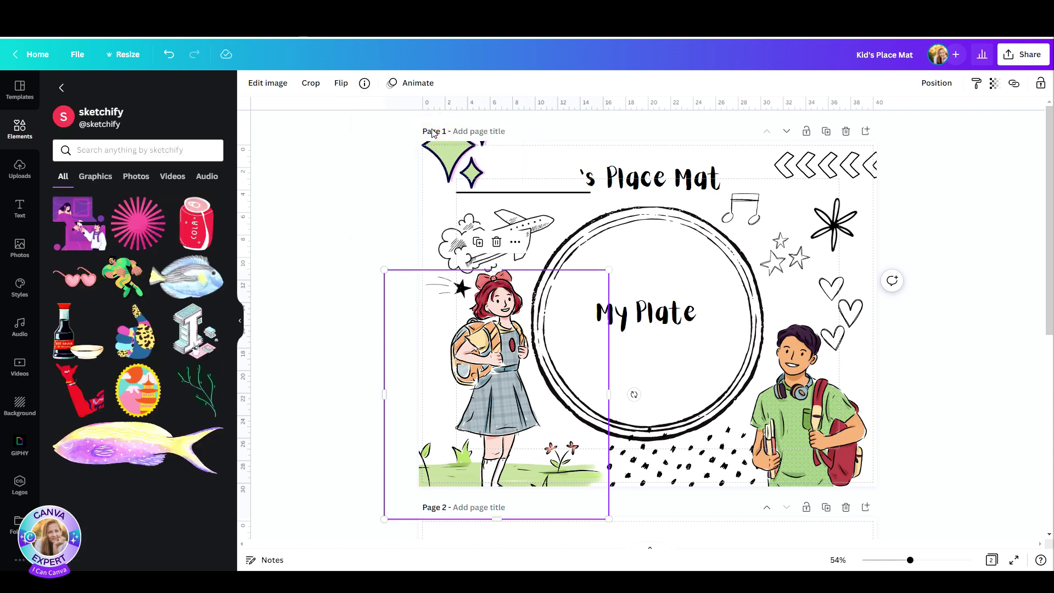
{"action": "left_click", "coordinate": [365, 85]}
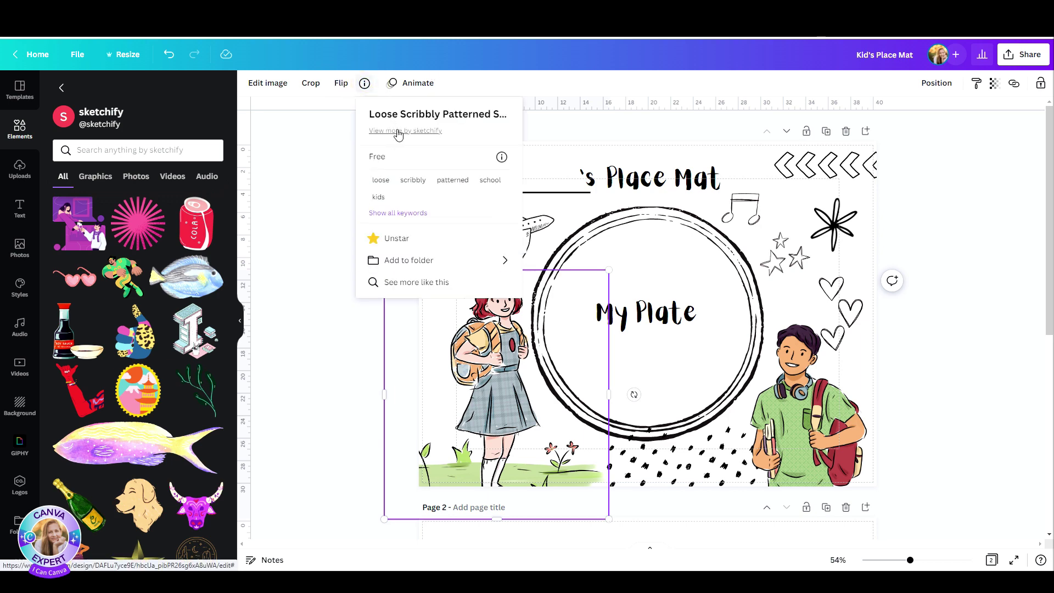
{"action": "left_click", "coordinate": [399, 132]}
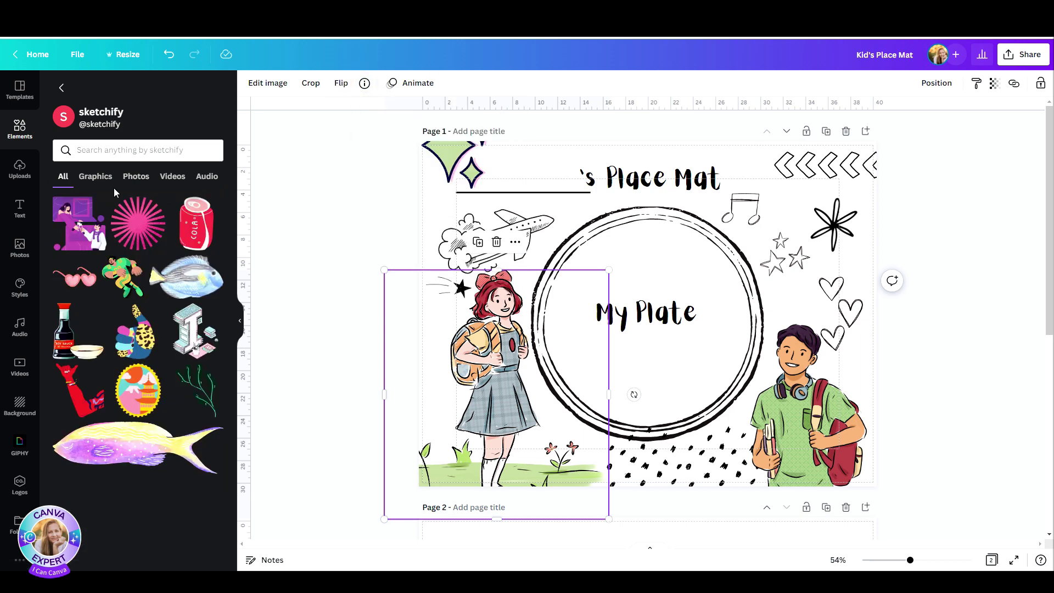
{"action": "left_click", "coordinate": [94, 175]}
Step: Search the creator's graphics using the girl's 'scribbly' keyword
{"action": "scroll", "coordinate": [109, 237], "scroll_direction": "down", "scroll_amount": 5}
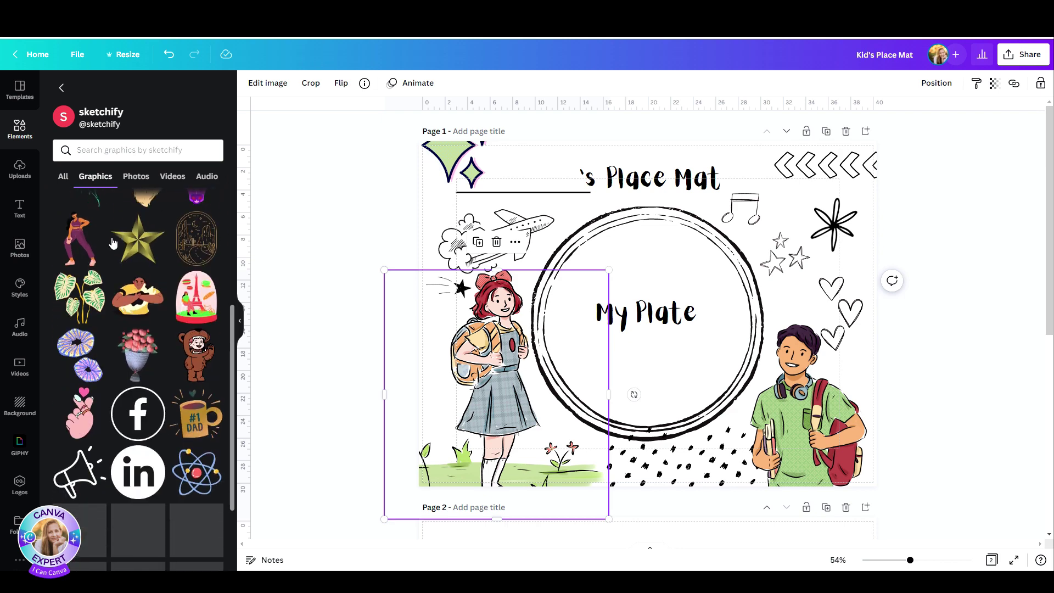
{"action": "scroll", "coordinate": [112, 245], "scroll_direction": "down", "scroll_amount": 2}
{"action": "scroll", "coordinate": [112, 246], "scroll_direction": "down", "scroll_amount": 3}
{"action": "scroll", "coordinate": [112, 247], "scroll_direction": "down", "scroll_amount": 2}
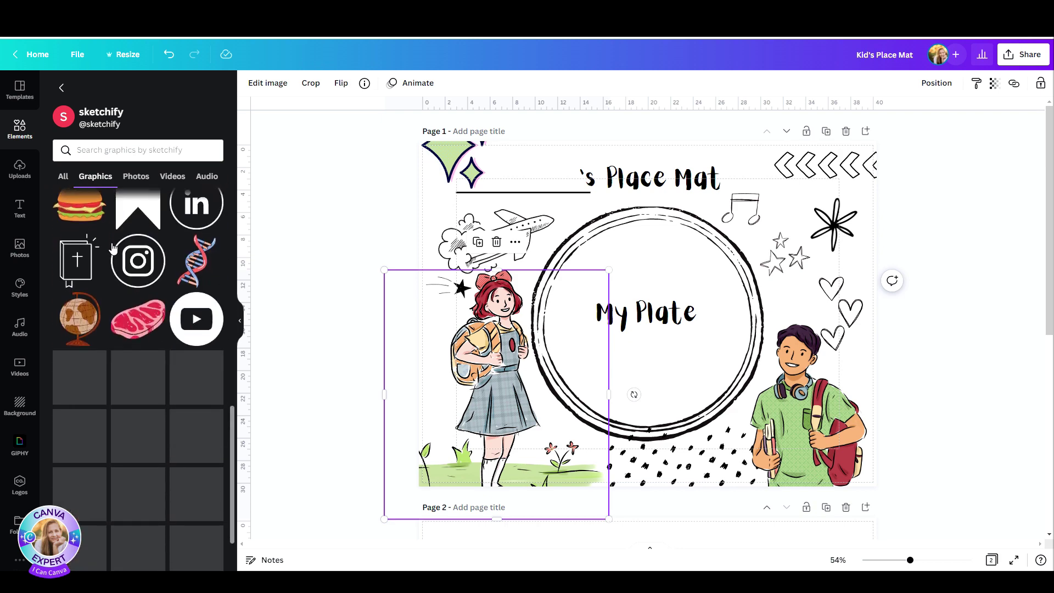
{"action": "scroll", "coordinate": [113, 249], "scroll_direction": "down", "scroll_amount": 2}
{"action": "scroll", "coordinate": [112, 248], "scroll_direction": "down", "scroll_amount": 4}
{"action": "scroll", "coordinate": [108, 308], "scroll_direction": "down", "scroll_amount": 1}
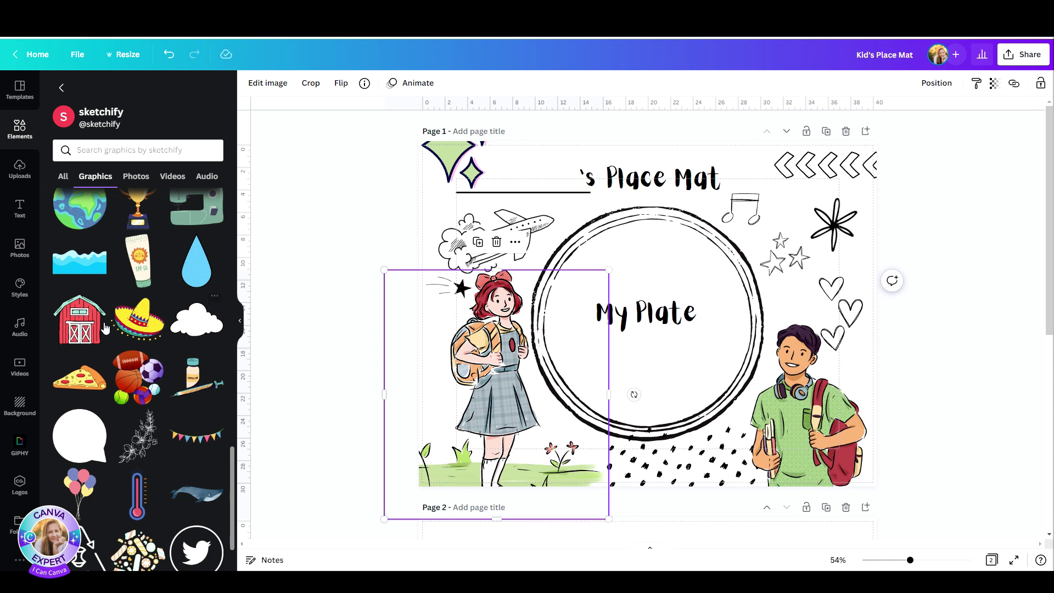
{"action": "left_click", "coordinate": [364, 84]}
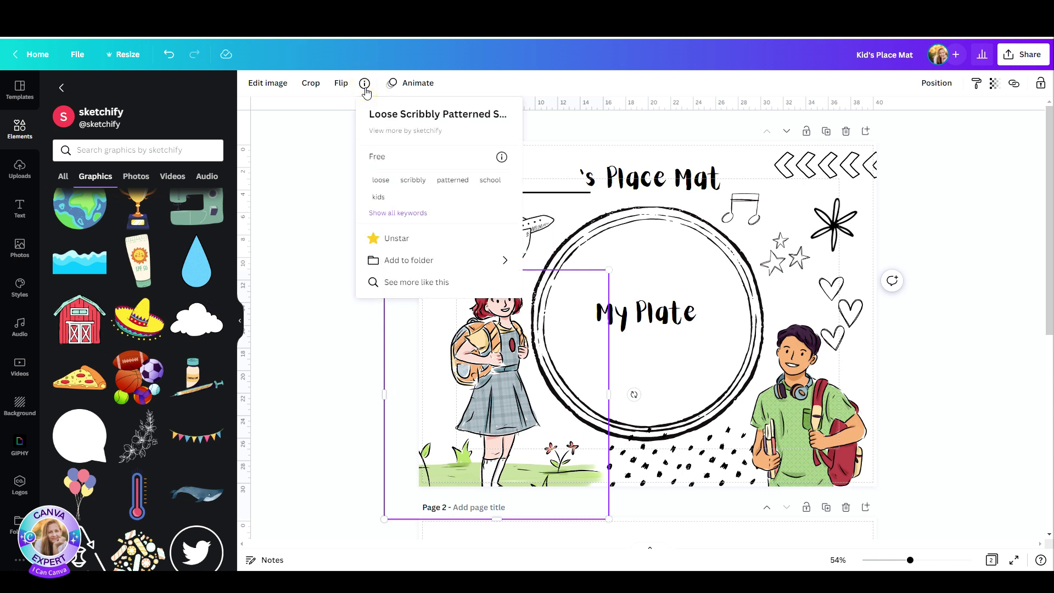
{"action": "left_click", "coordinate": [396, 213]}
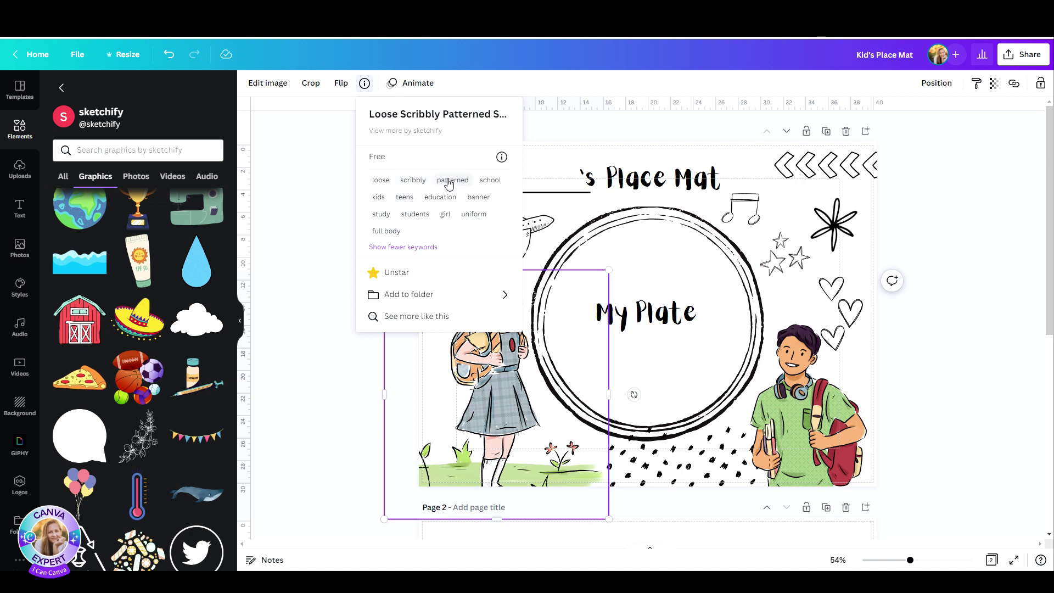
{"action": "left_click", "coordinate": [412, 180]}
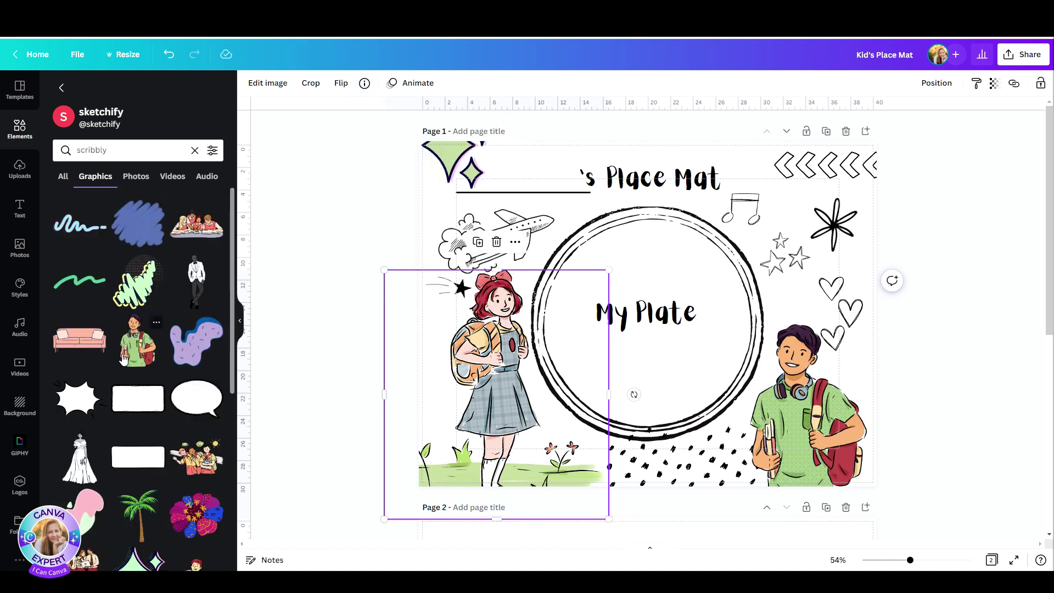
Step: Place the cartoon boy bottom-right and the girl left of the circle on page 2
{"action": "scroll", "coordinate": [631, 373], "scroll_direction": "down", "scroll_amount": 7}
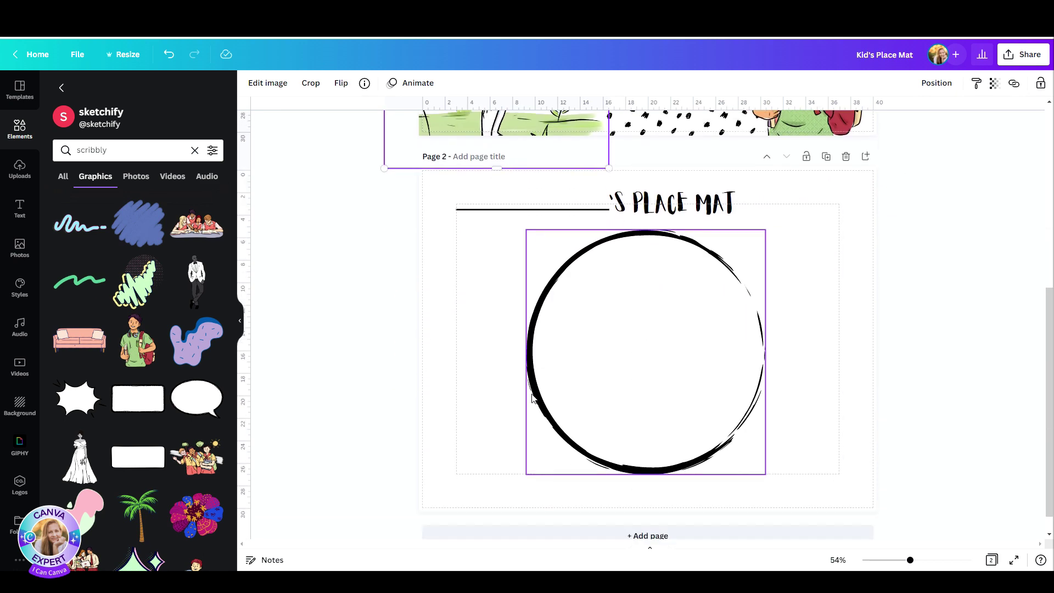
{"action": "left_click", "coordinate": [483, 327]}
{"action": "left_click", "coordinate": [151, 338]}
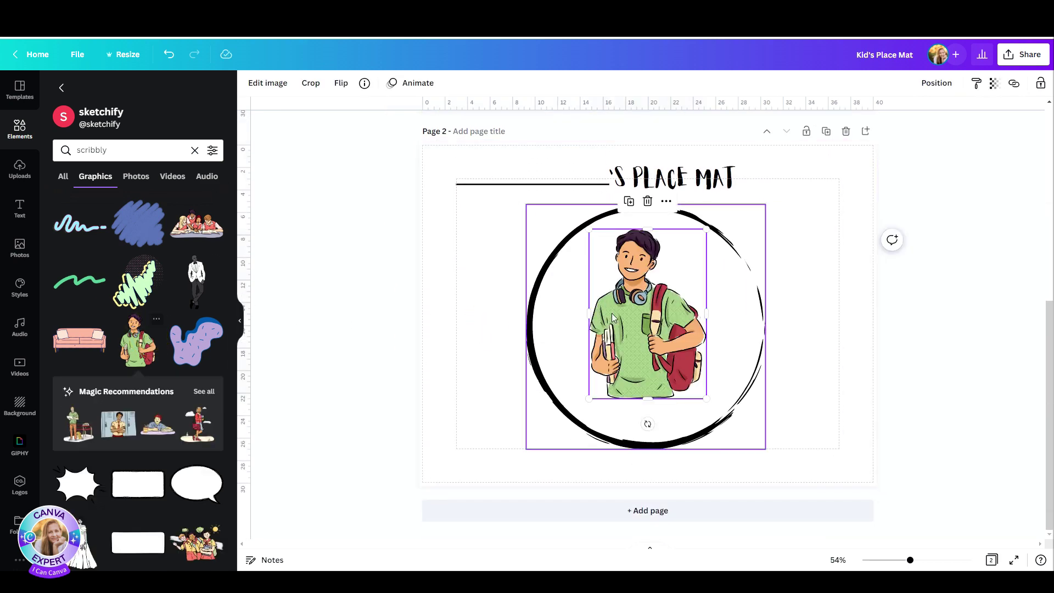
{"action": "mouse_move", "coordinate": [665, 317]}
{"action": "left_mouse_down"}
{"action": "mouse_move", "coordinate": [839, 423]}
{"action": "mouse_move", "coordinate": [819, 436]}
{"action": "left_mouse_up"}
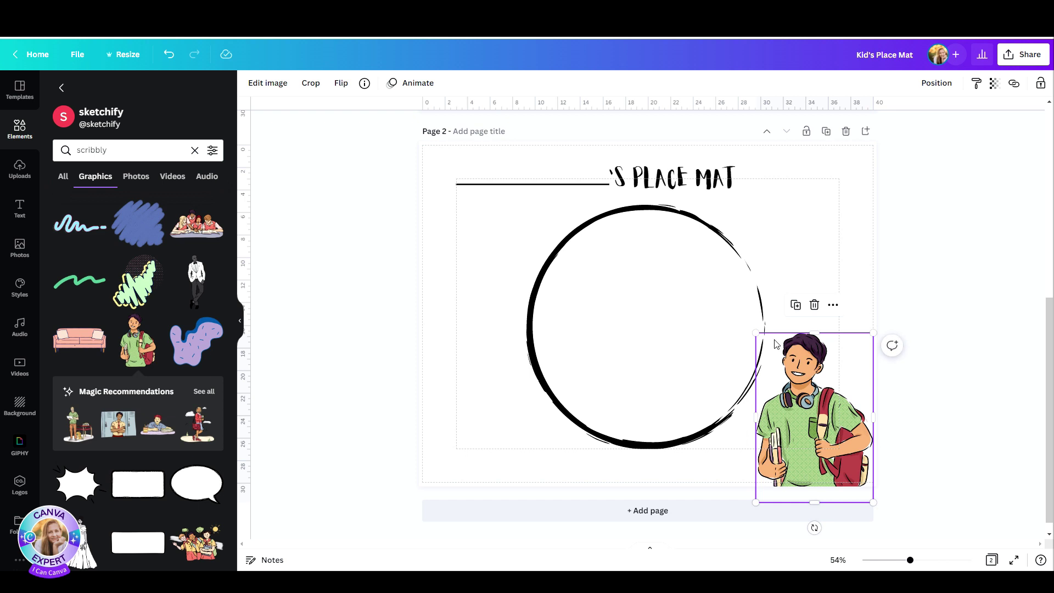
{"action": "scroll", "coordinate": [130, 330], "scroll_direction": "down", "scroll_amount": 1}
{"action": "scroll", "coordinate": [130, 330], "scroll_direction": "down", "scroll_amount": 2}
{"action": "scroll", "coordinate": [130, 337], "scroll_direction": "down", "scroll_amount": 1}
{"action": "scroll", "coordinate": [132, 346], "scroll_direction": "down", "scroll_amount": 1}
{"action": "scroll", "coordinate": [132, 345], "scroll_direction": "down", "scroll_amount": 3}
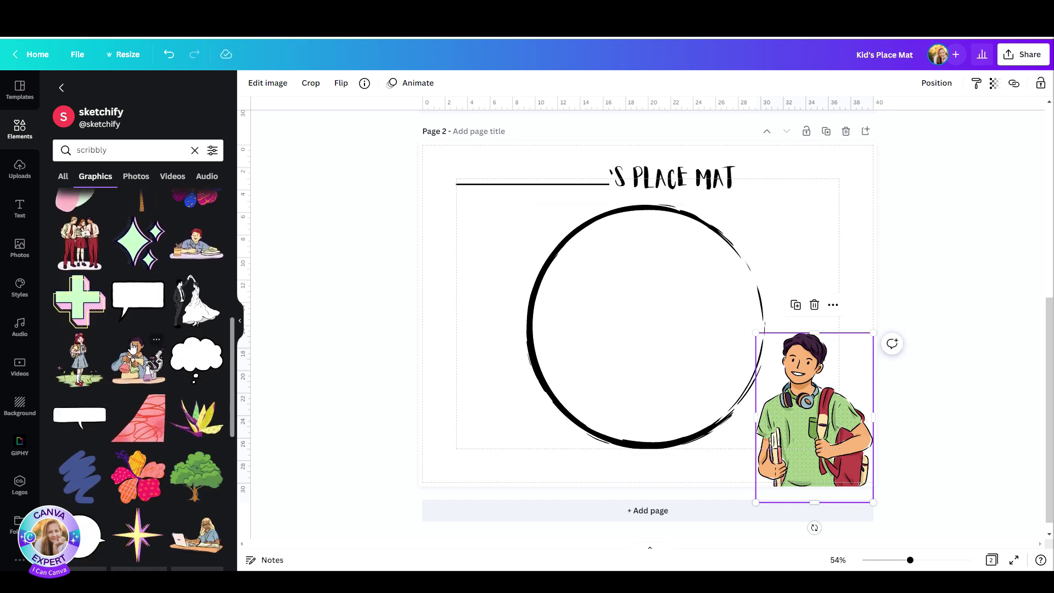
{"action": "left_click", "coordinate": [81, 351]}
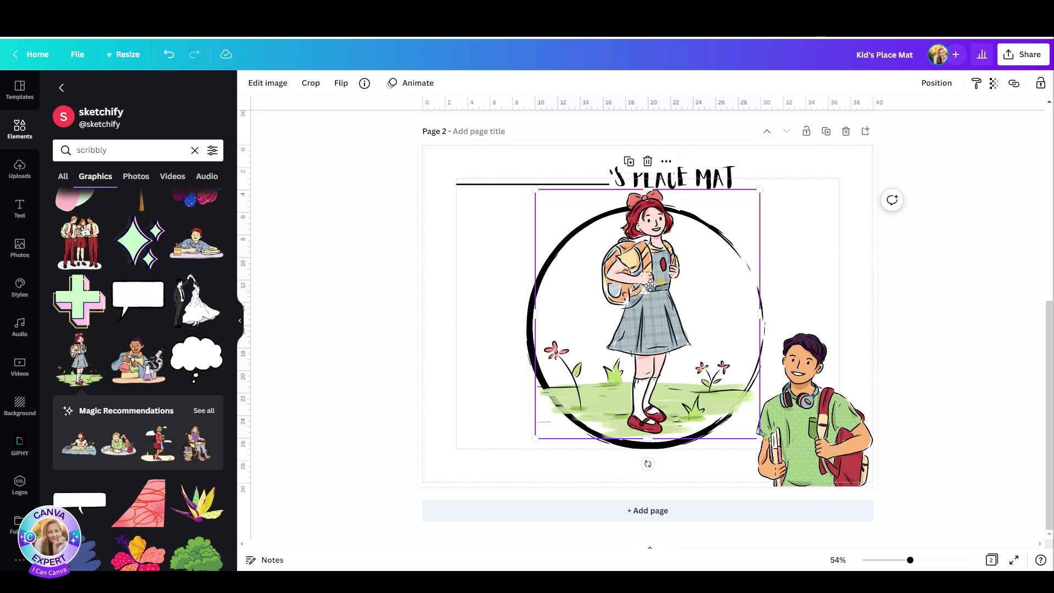
{"action": "mouse_move", "coordinate": [650, 285]}
{"action": "left_mouse_down"}
{"action": "mouse_move", "coordinate": [463, 355]}
{"action": "mouse_move", "coordinate": [492, 355]}
{"action": "left_mouse_up"}
Step: Search elements for SCRIBBLE and place hand-drawn stars at the top right
{"action": "left_click", "coordinate": [95, 95]}
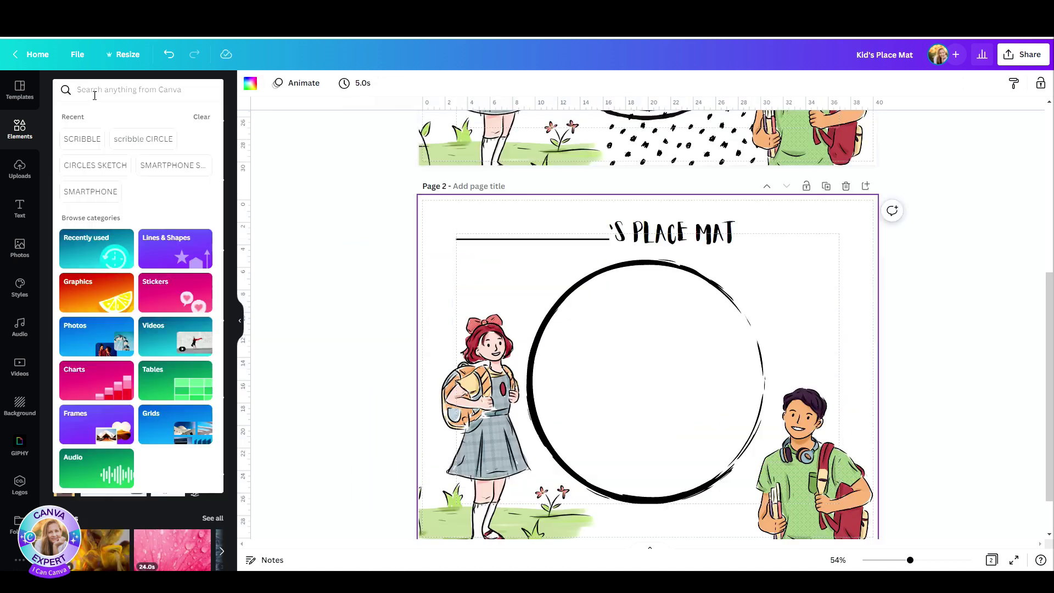
{"action": "type", "text": "SCRIBB"}
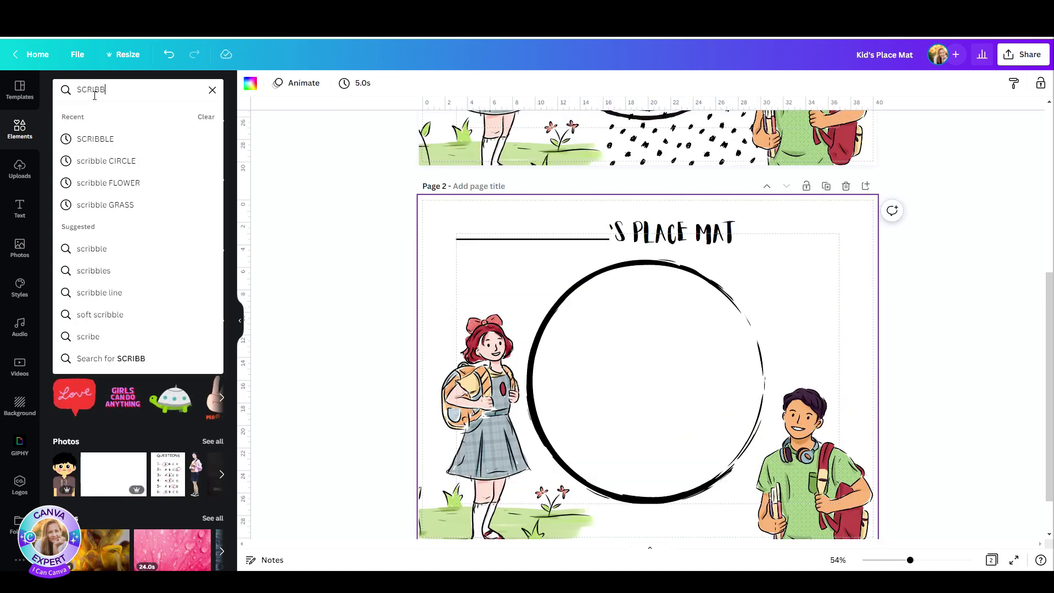
{"action": "type", "text": "LE"}
{"action": "key", "text": "Return"}
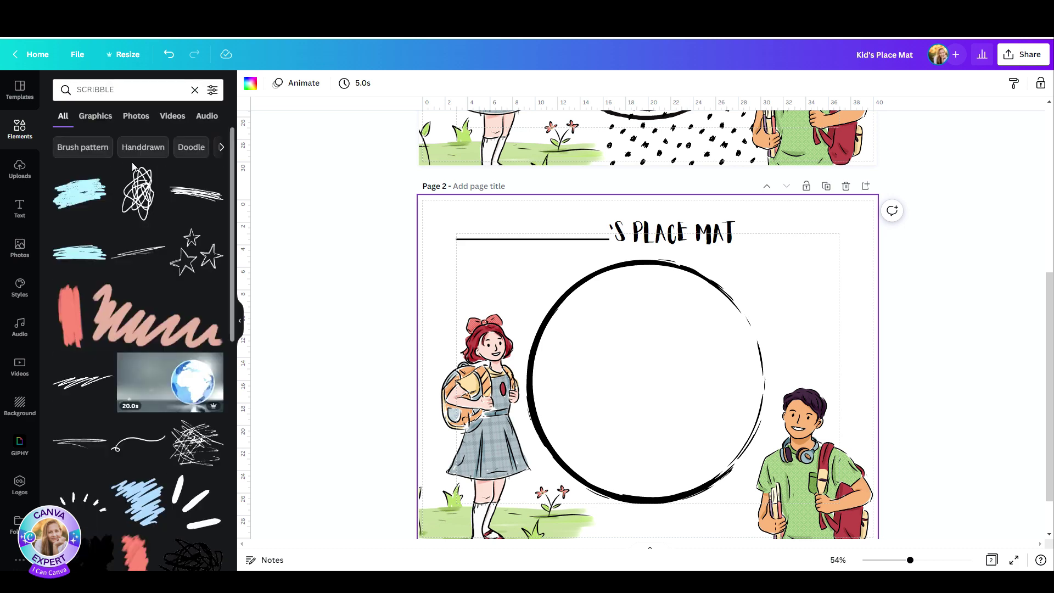
{"action": "left_click", "coordinate": [193, 255]}
{"action": "left_click_drag", "start_coordinate": [648, 377], "coordinate": [881, 297]}
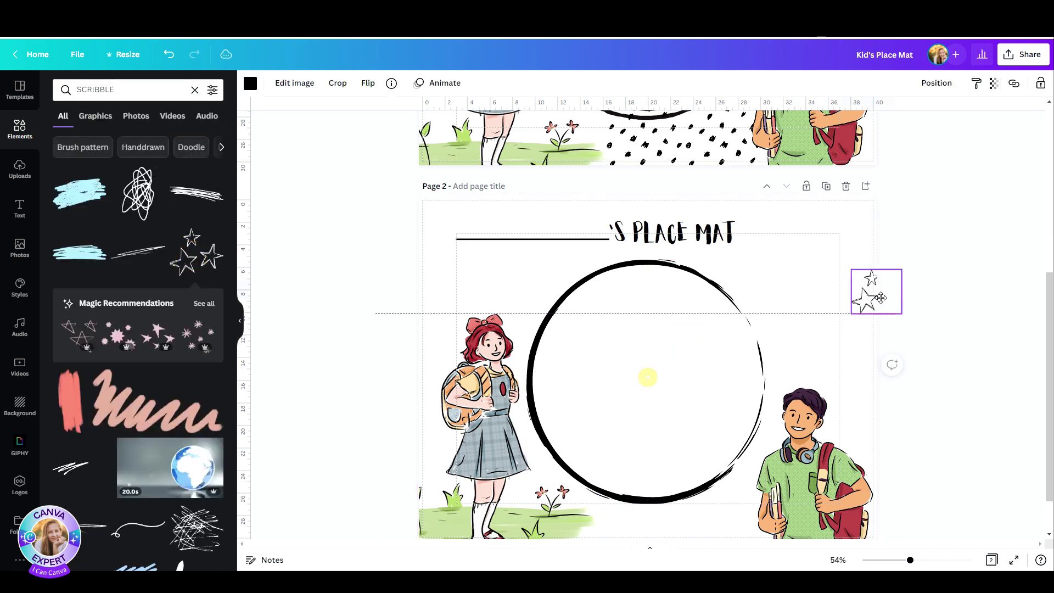
{"action": "scroll", "coordinate": [805, 287], "scroll_direction": "up", "scroll_amount": 5}
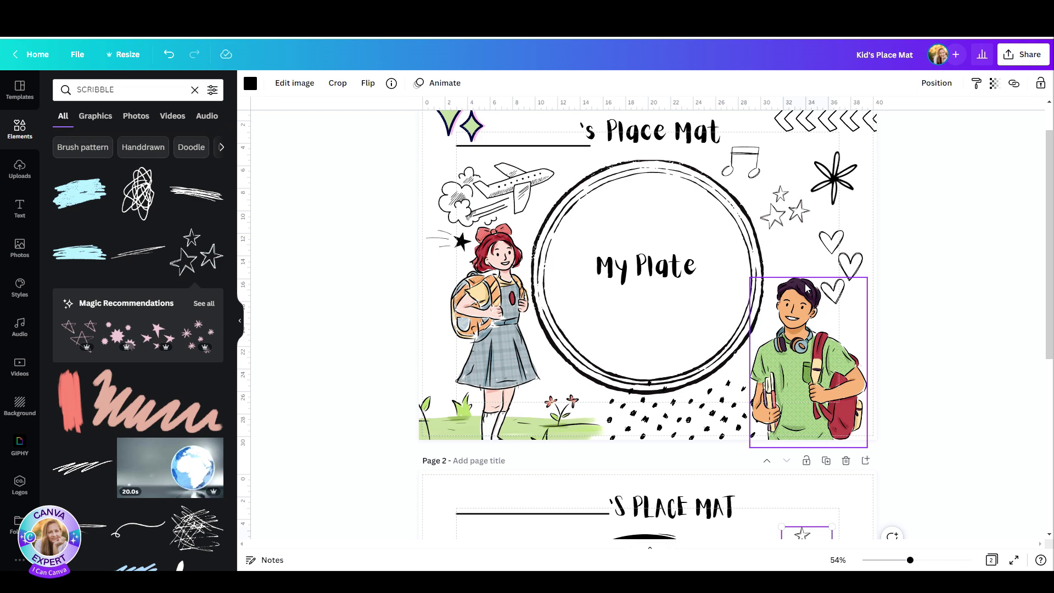
{"action": "scroll", "coordinate": [807, 351], "scroll_direction": "down", "scroll_amount": 6}
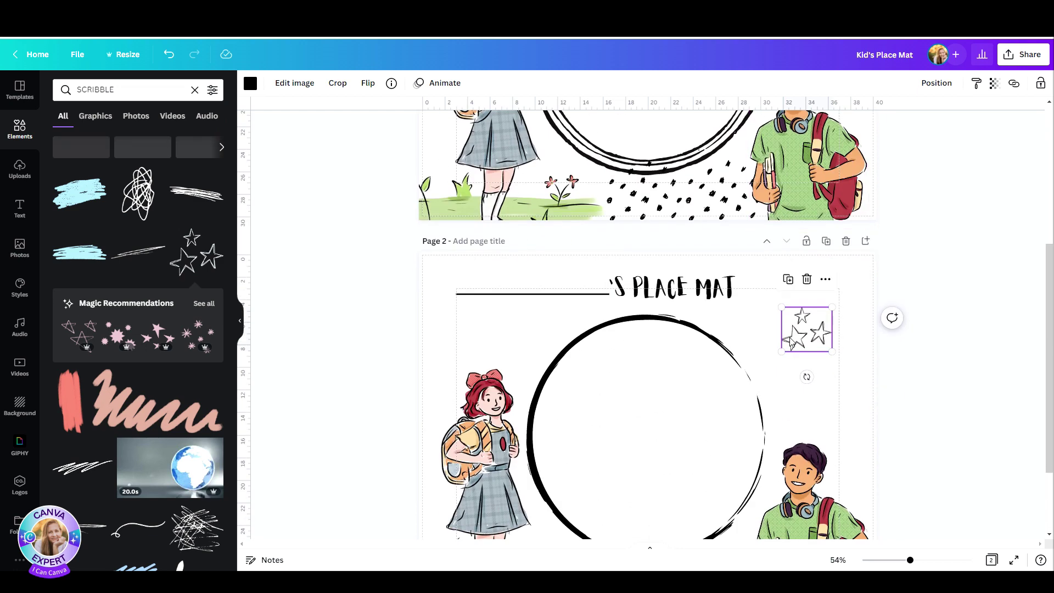
{"action": "scroll", "coordinate": [138, 408], "scroll_direction": "down", "scroll_amount": 3}
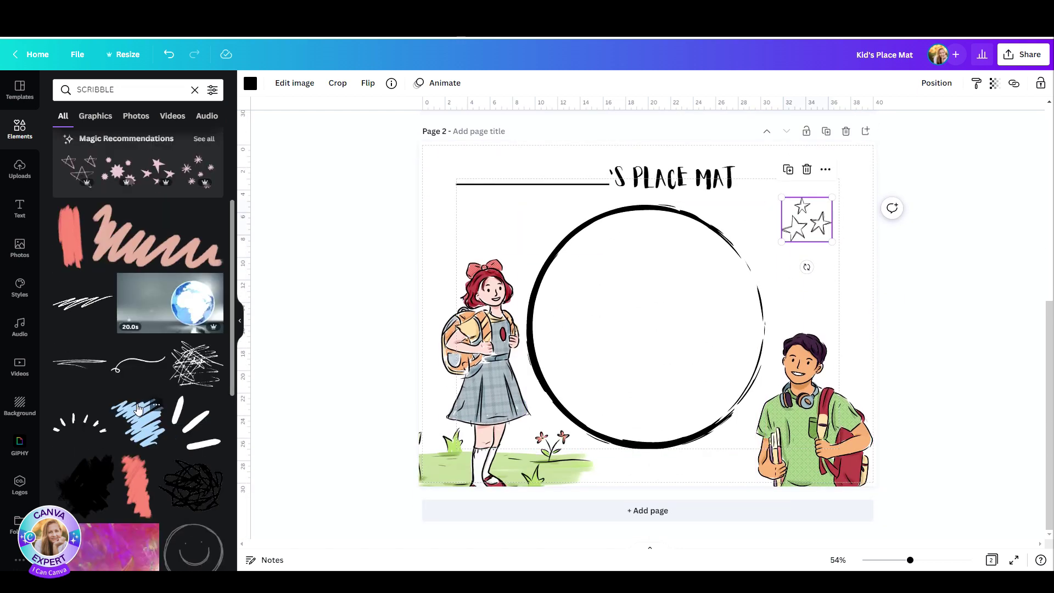
Step: Add a rays doodle above the girl and a sparkle near the stars
{"action": "left_click", "coordinate": [95, 116]}
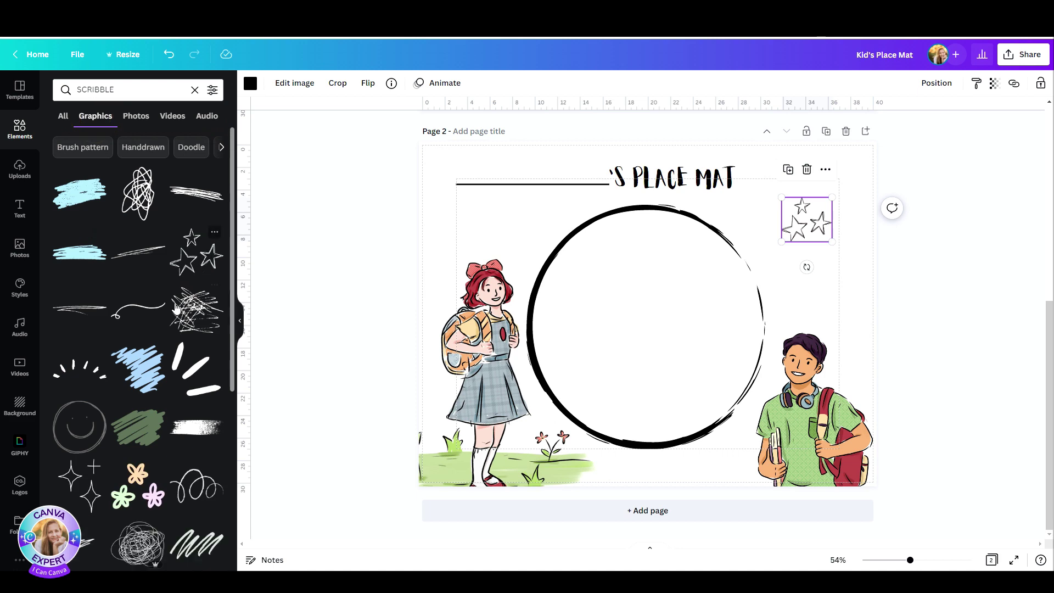
{"action": "scroll", "coordinate": [176, 309], "scroll_direction": "down", "scroll_amount": 3}
{"action": "left_click", "coordinate": [91, 207]}
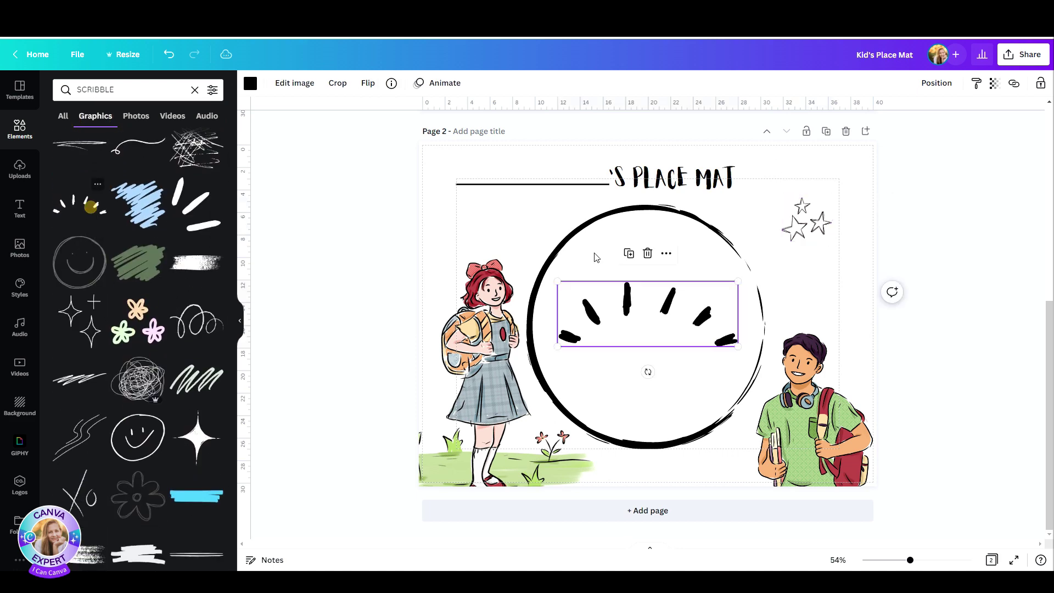
{"action": "mouse_move", "coordinate": [737, 282]}
{"action": "left_mouse_down"}
{"action": "mouse_move", "coordinate": [616, 323]}
{"action": "mouse_move", "coordinate": [480, 247]}
{"action": "left_mouse_up"}
{"action": "scroll", "coordinate": [137, 329], "scroll_direction": "down", "scroll_amount": 5}
{"action": "left_click", "coordinate": [197, 324]}
{"action": "left_click_drag", "start_coordinate": [647, 307], "coordinate": [831, 289]}
{"action": "scroll", "coordinate": [137, 329], "scroll_direction": "down", "scroll_amount": 5}
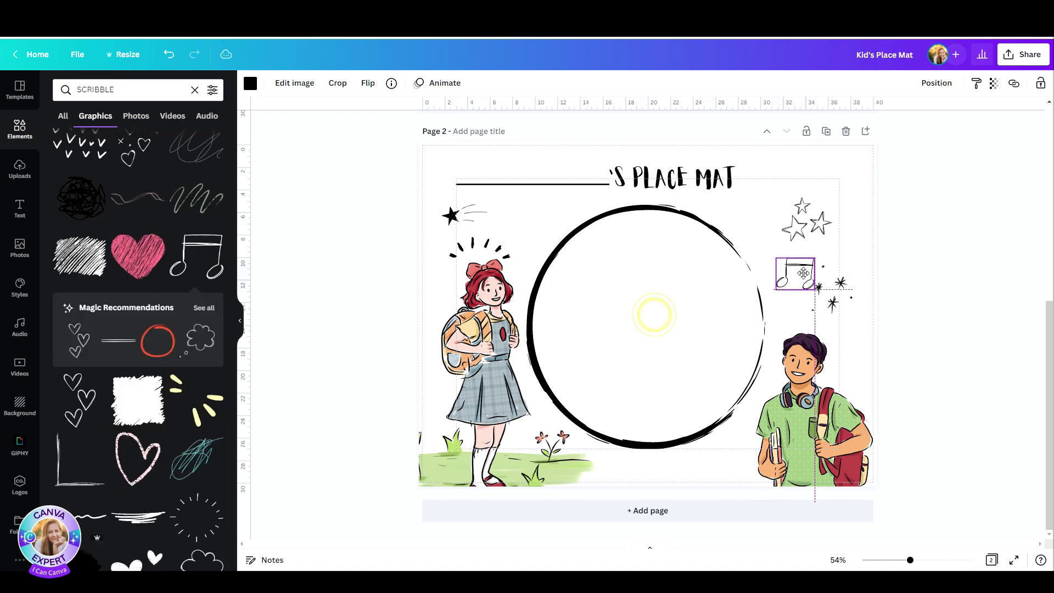
{"action": "scroll", "coordinate": [137, 329], "scroll_direction": "down", "scroll_amount": 5}
Step: Add a scribble pattern to the page, flipped vertically
{"action": "mouse_move", "coordinate": [197, 283]}
{"action": "left_mouse_down"}
{"action": "mouse_move", "coordinate": [709, 323]}
{"action": "mouse_move", "coordinate": [712, 464]}
{"action": "mouse_move", "coordinate": [603, 473]}
{"action": "left_mouse_up"}
{"action": "left_click", "coordinate": [368, 83]}
{"action": "left_click", "coordinate": [403, 132]}
{"action": "scroll", "coordinate": [604, 473], "scroll_direction": "up", "scroll_amount": 3}
Step: Paste a copy of page 1's heading text into the centre of Page 2's circle
{"action": "scroll", "coordinate": [628, 440], "scroll_direction": "up", "scroll_amount": 3}
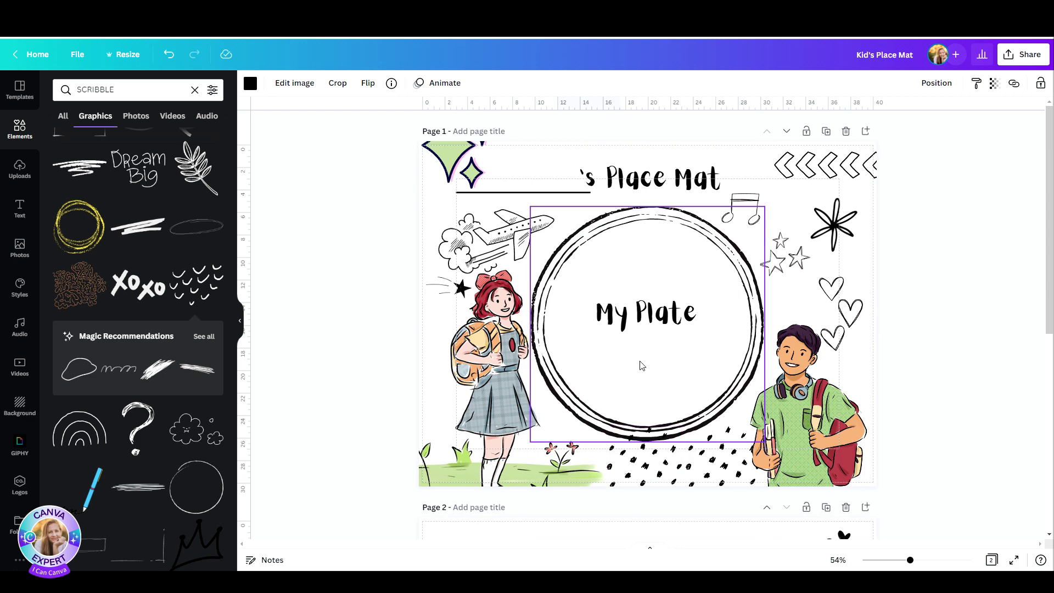
{"action": "left_click", "coordinate": [651, 327]}
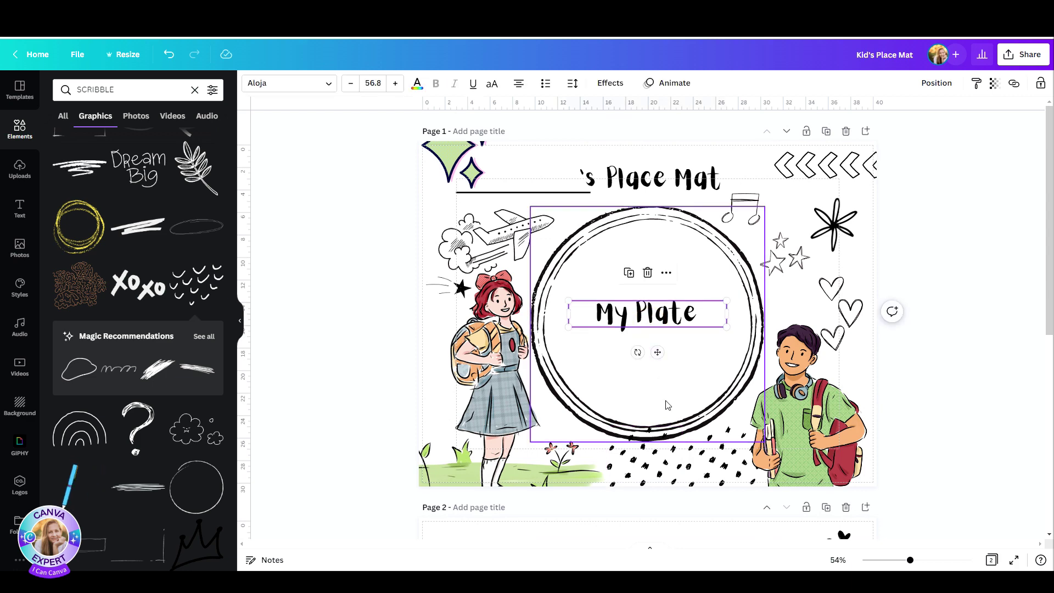
{"action": "scroll", "coordinate": [653, 329], "scroll_direction": "down", "scroll_amount": 3}
{"action": "scroll", "coordinate": [654, 334], "scroll_direction": "down", "scroll_amount": 3}
{"action": "left_click", "coordinate": [648, 366]}
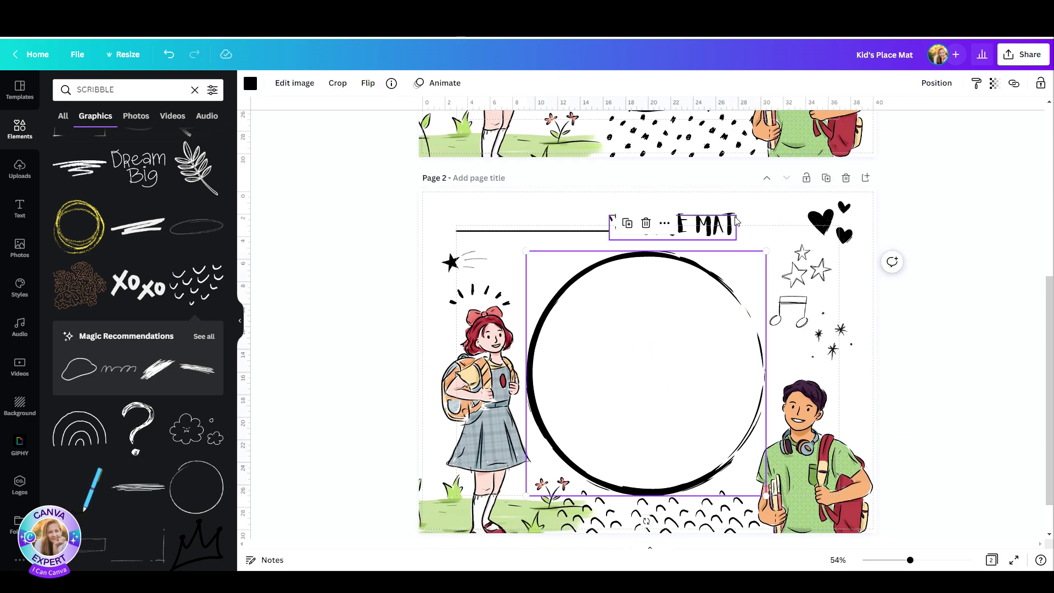
{"action": "left_click", "coordinate": [736, 220]}
{"action": "right_click", "coordinate": [737, 221]}
{"action": "left_click", "coordinate": [653, 347]}
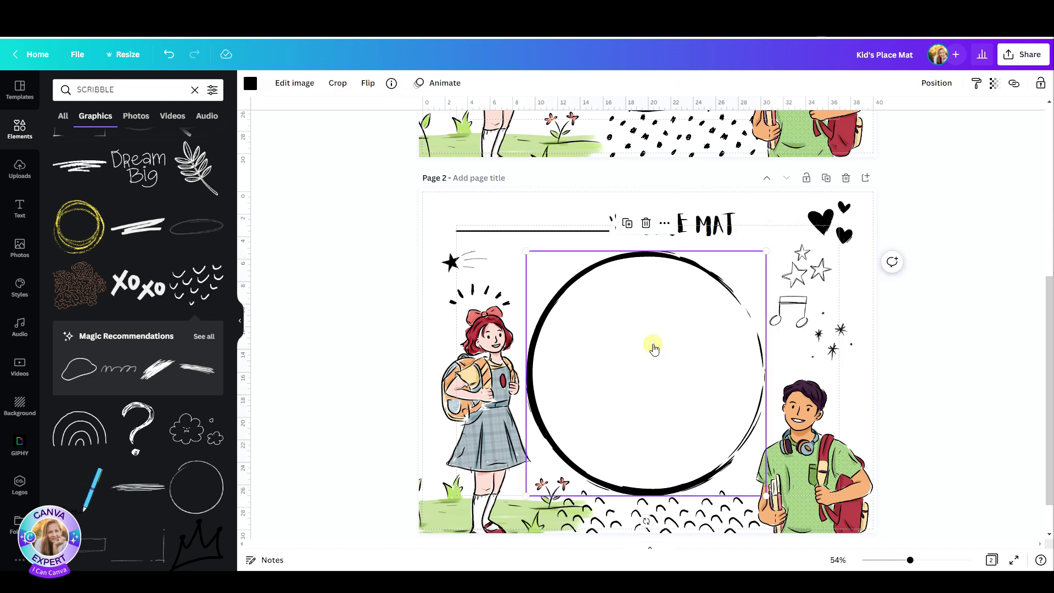
{"action": "right_click", "coordinate": [653, 347]}
{"action": "left_click", "coordinate": [695, 358]}
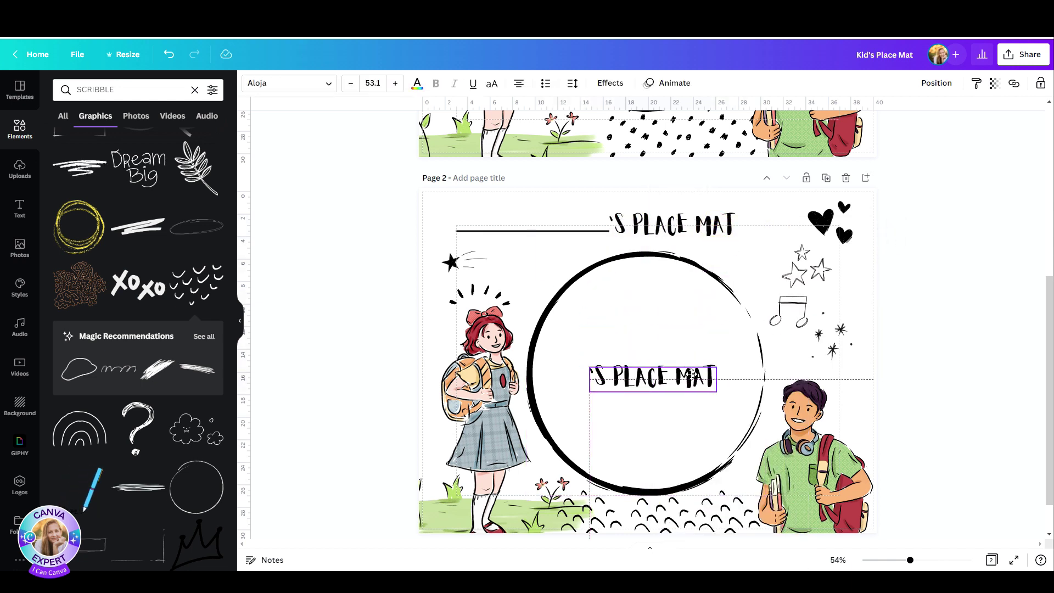
{"action": "left_click_drag", "start_coordinate": [692, 373], "coordinate": [693, 379]}
Step: Change the pasted text to MY PLATE, centring both it and the circle
{"action": "double_click", "coordinate": [681, 377]}
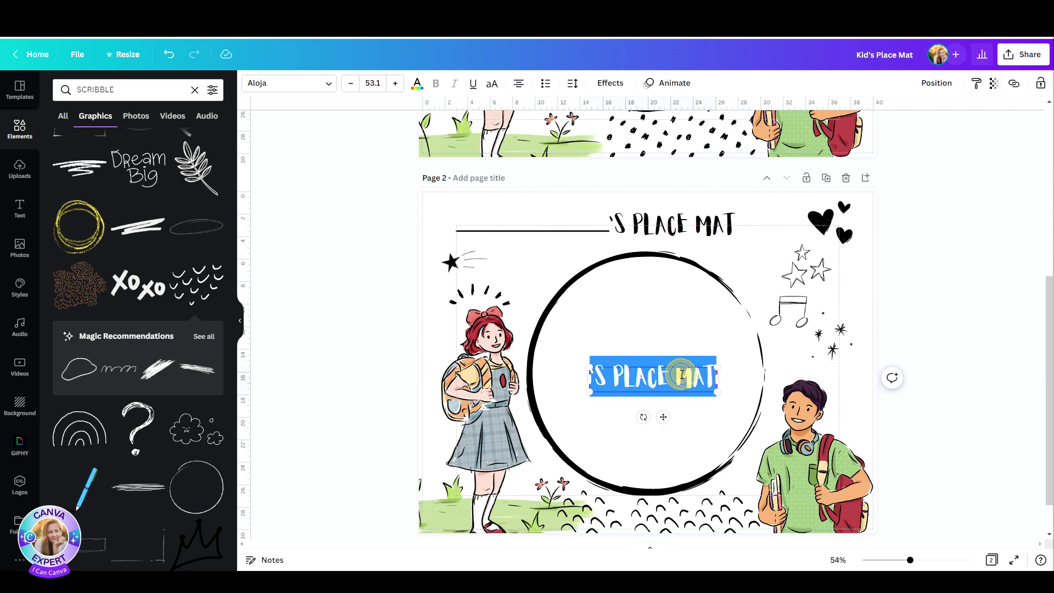
{"action": "type", "text": "M"}
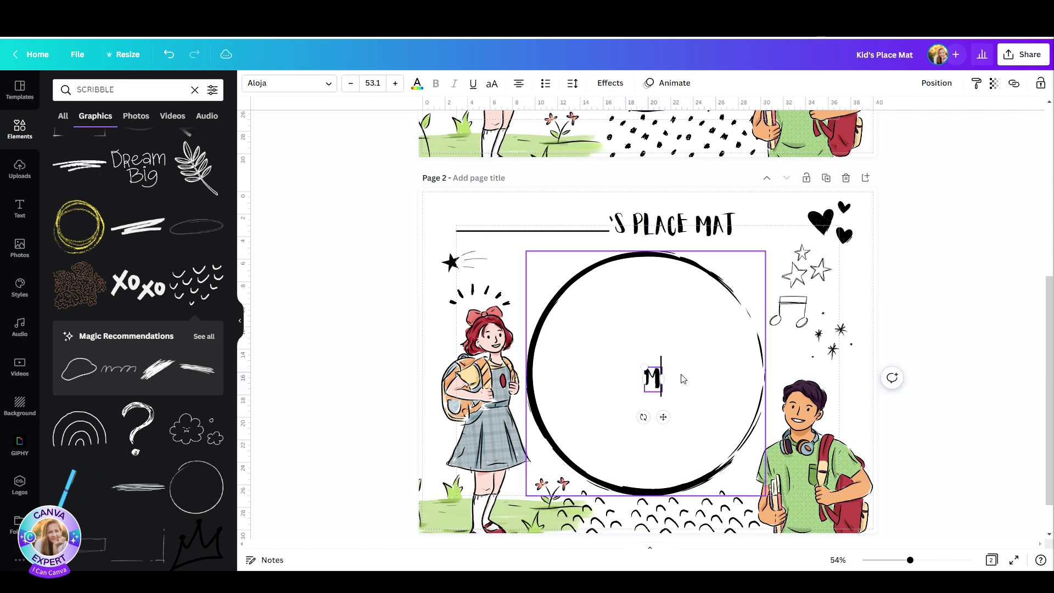
{"action": "type", "text": "Y PLA"}
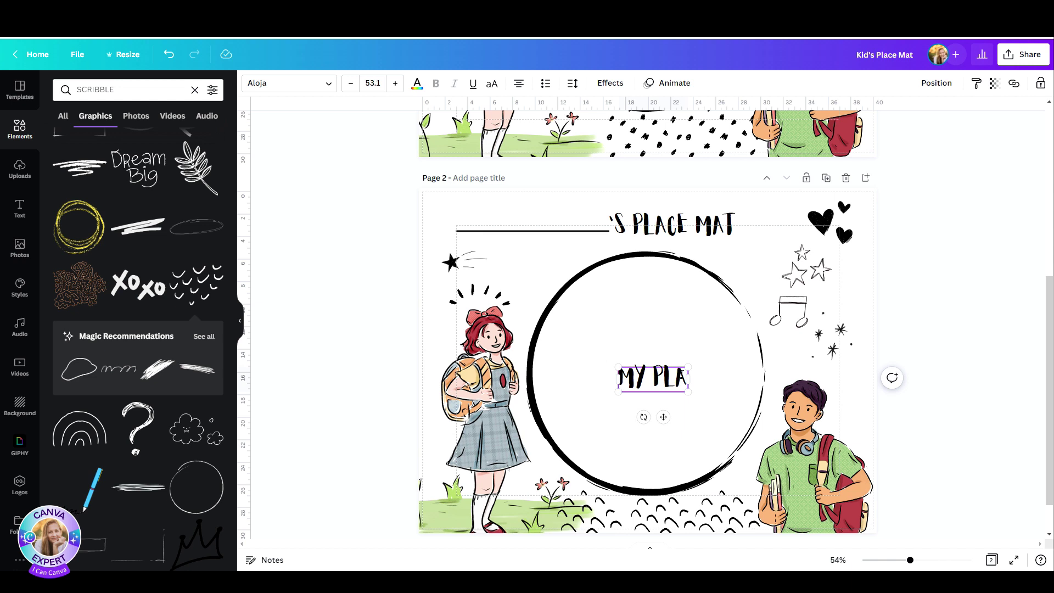
{"action": "type", "text": "TE"}
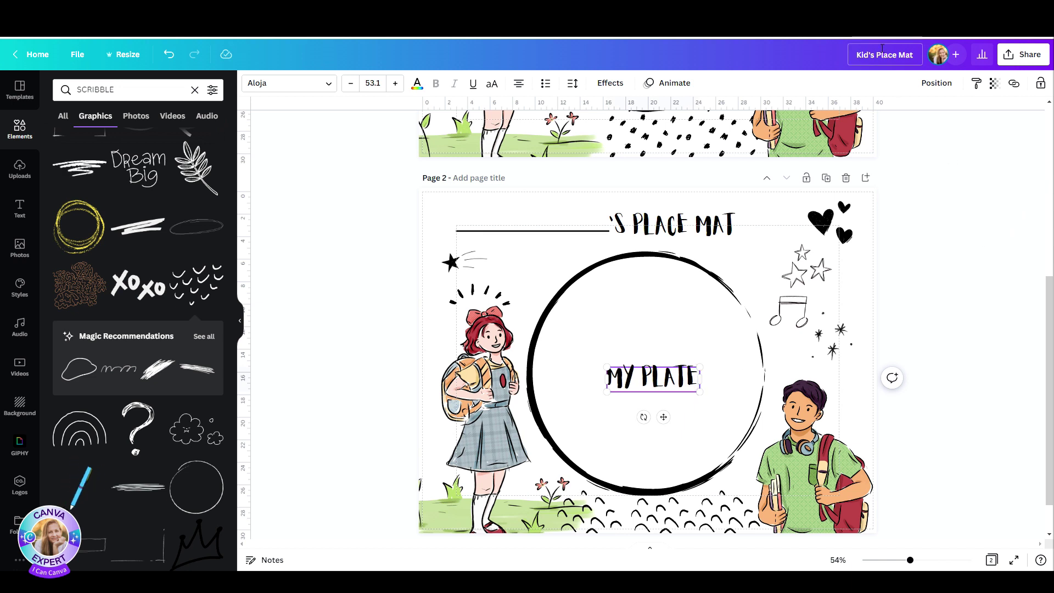
{"action": "left_click", "coordinate": [936, 83]}
{"action": "left_click", "coordinate": [909, 187]}
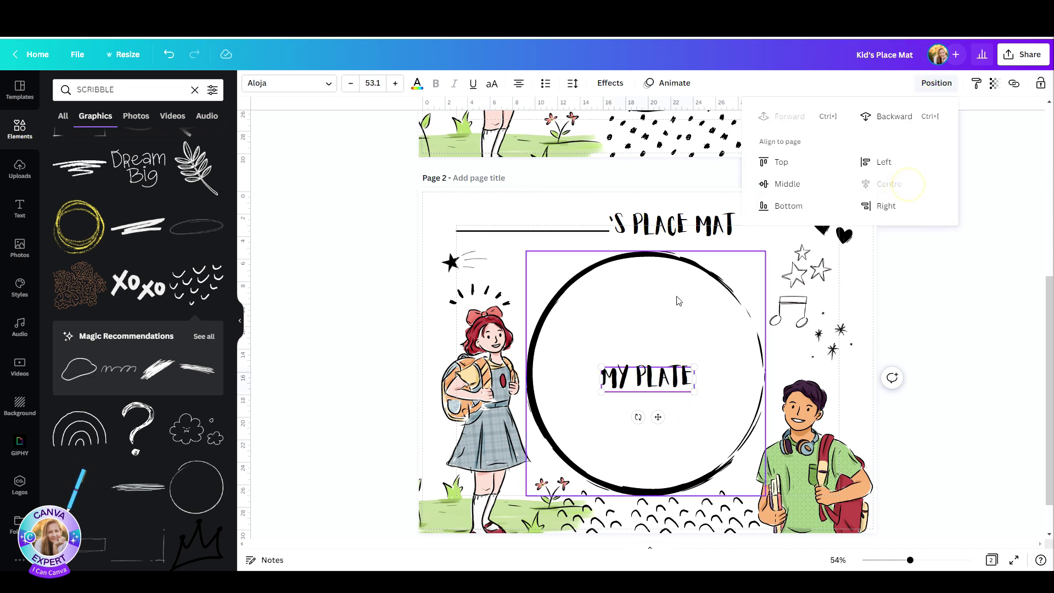
{"action": "left_click", "coordinate": [675, 295]}
{"action": "left_click", "coordinate": [936, 83]}
{"action": "left_click", "coordinate": [902, 206]}
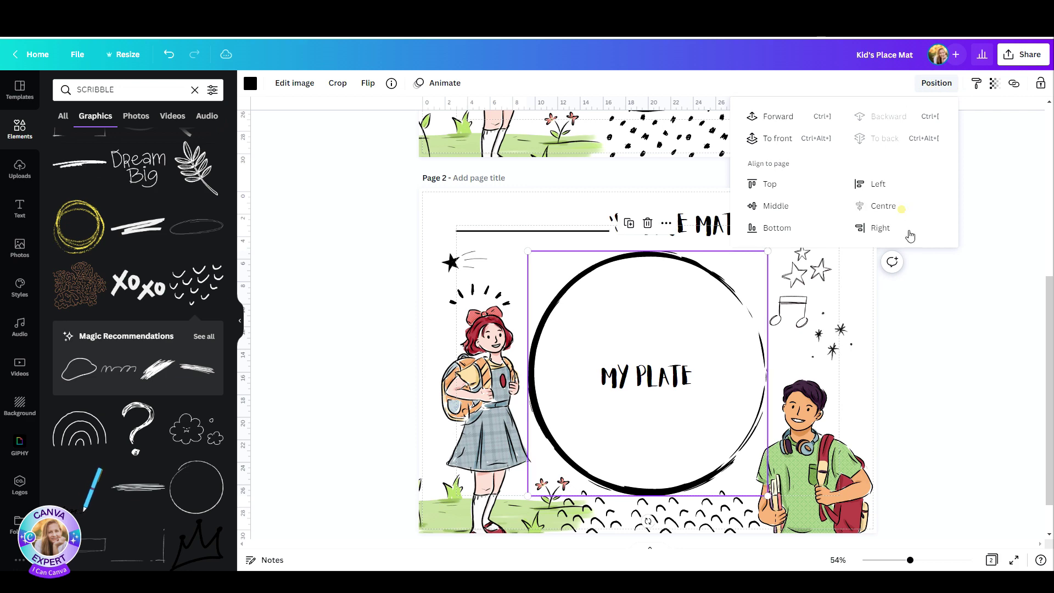
{"action": "left_click", "coordinate": [923, 344]}
{"action": "scroll", "coordinate": [805, 395], "scroll_direction": "up", "scroll_amount": 1}
{"action": "scroll", "coordinate": [804, 395], "scroll_direction": "up", "scroll_amount": 5}
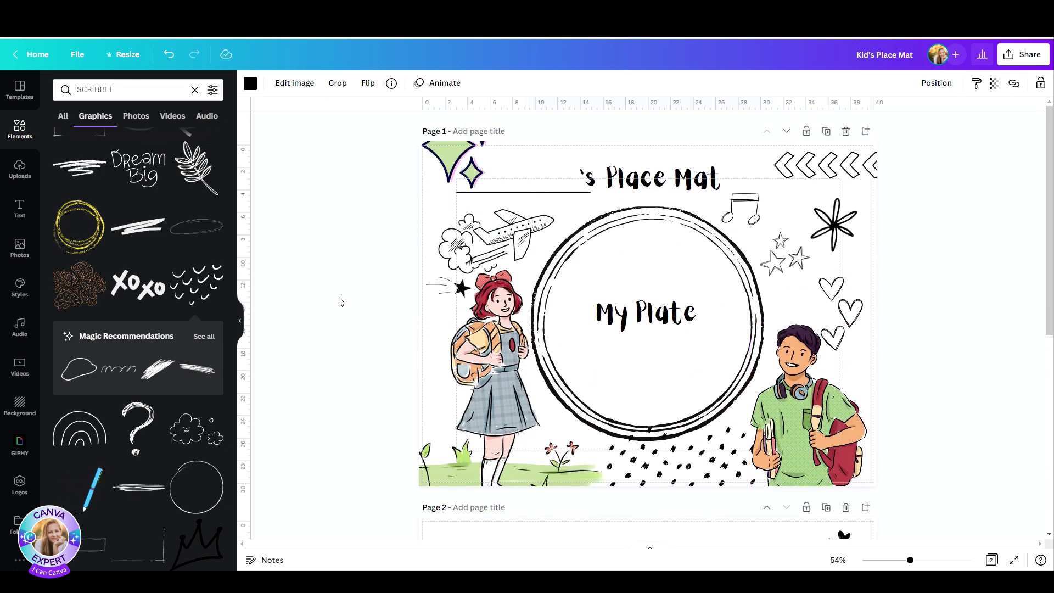
Step: Add the pink brush-stroke scribble and size it into Page 2's top-left corner
{"action": "scroll", "coordinate": [616, 384], "scroll_direction": "down", "scroll_amount": 5}
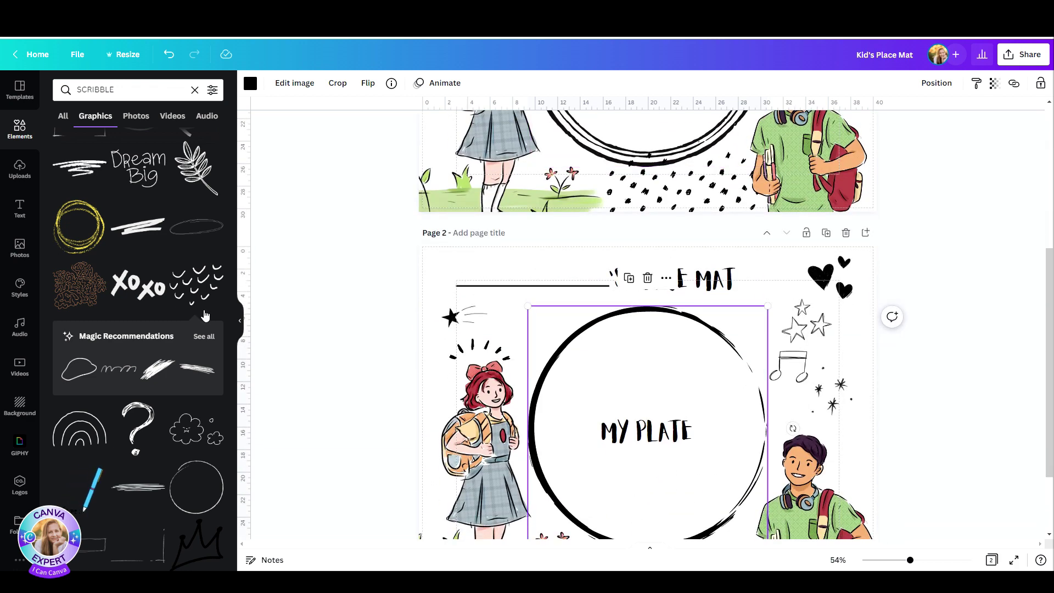
{"action": "scroll", "coordinate": [89, 336], "scroll_direction": "down", "scroll_amount": 7}
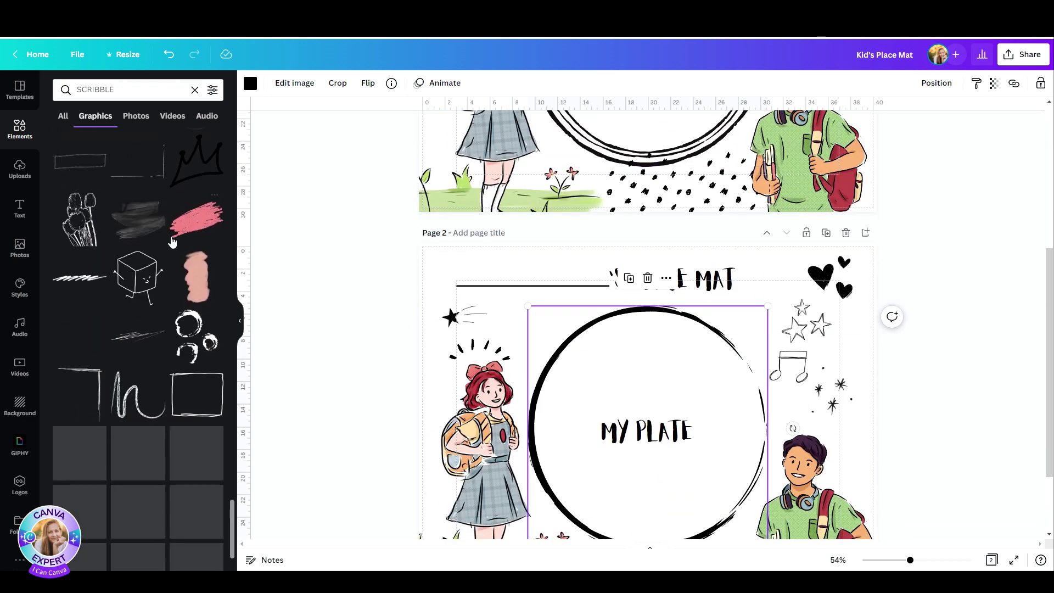
{"action": "left_click", "coordinate": [181, 231]}
{"action": "left_click_drag", "start_coordinate": [704, 388], "coordinate": [531, 218]}
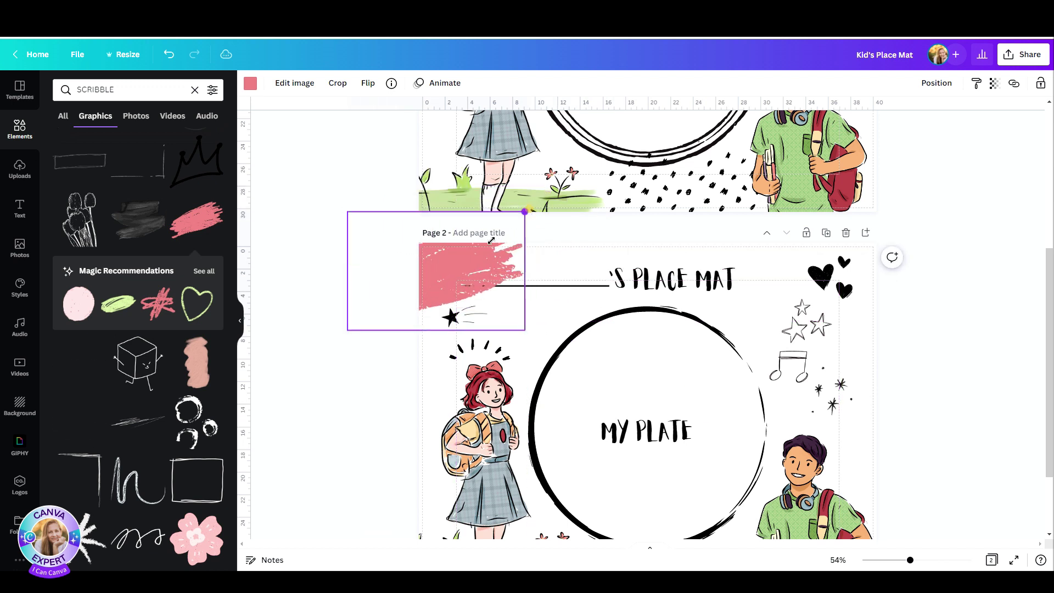
{"action": "left_click_drag", "start_coordinate": [532, 218], "coordinate": [441, 266]}
{"action": "left_click_drag", "start_coordinate": [389, 288], "coordinate": [427, 253]}
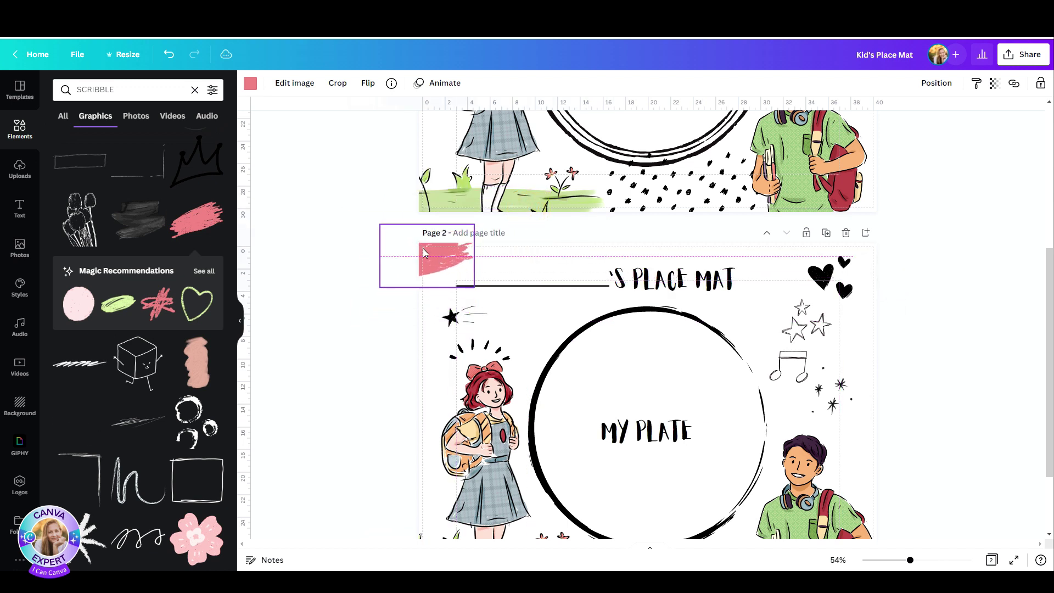
{"action": "left_click_drag", "start_coordinate": [478, 294], "coordinate": [494, 301]}
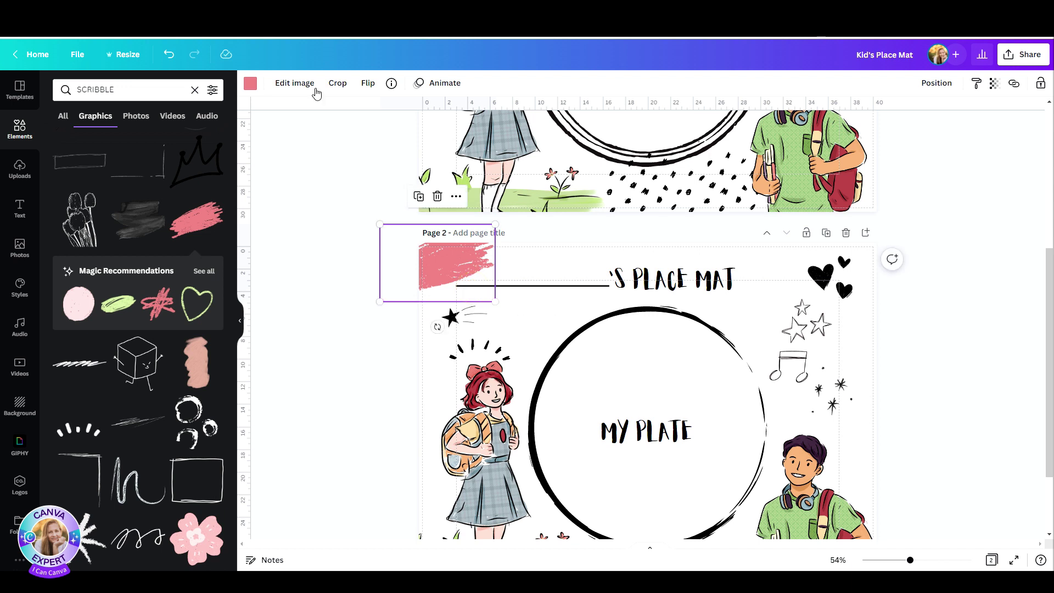
Step: Recolour the scribble by eyedropping the grass green from the design
{"action": "left_click", "coordinate": [249, 83]}
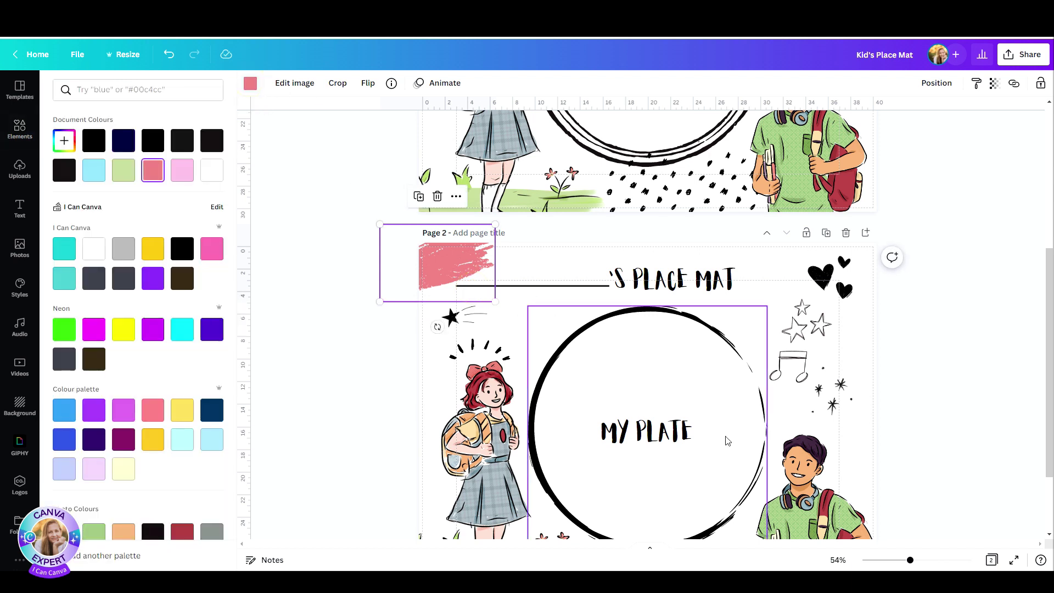
{"action": "scroll", "coordinate": [724, 437], "scroll_direction": "down", "scroll_amount": 3}
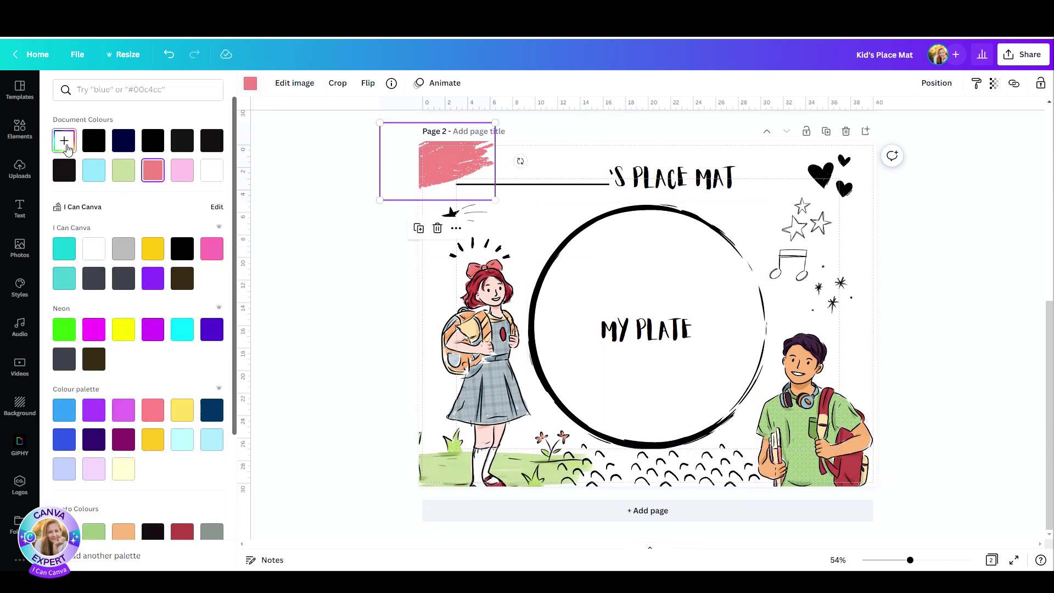
{"action": "left_click", "coordinate": [65, 143]}
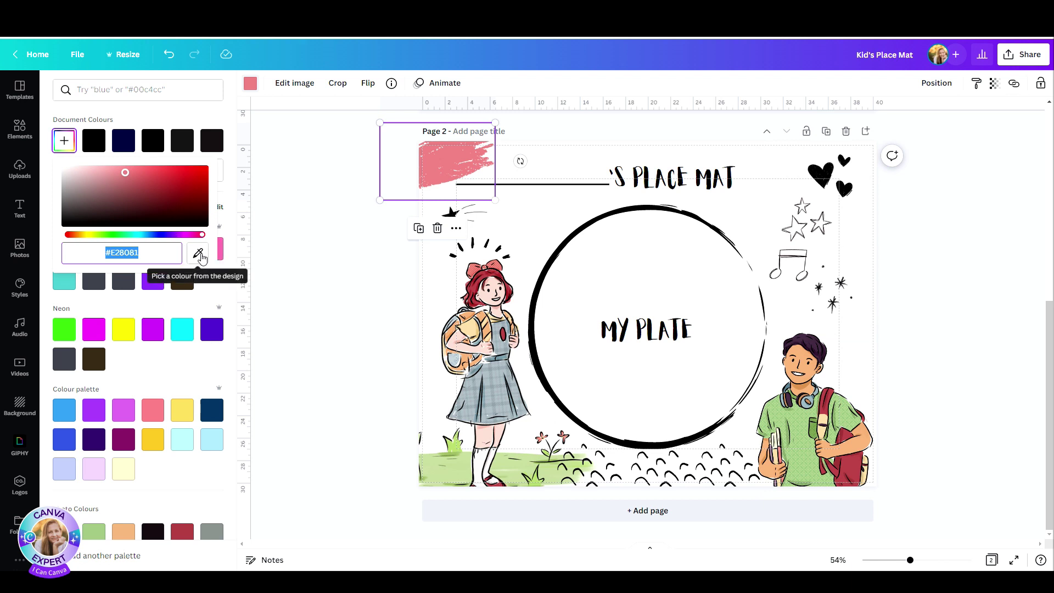
{"action": "left_click", "coordinate": [198, 254]}
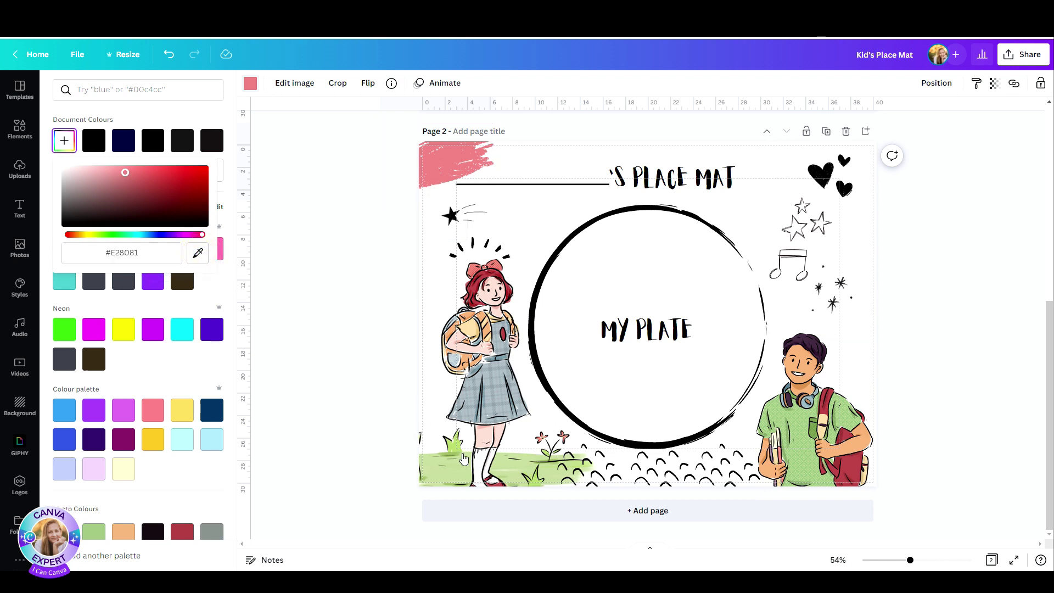
{"action": "left_click", "coordinate": [449, 473]}
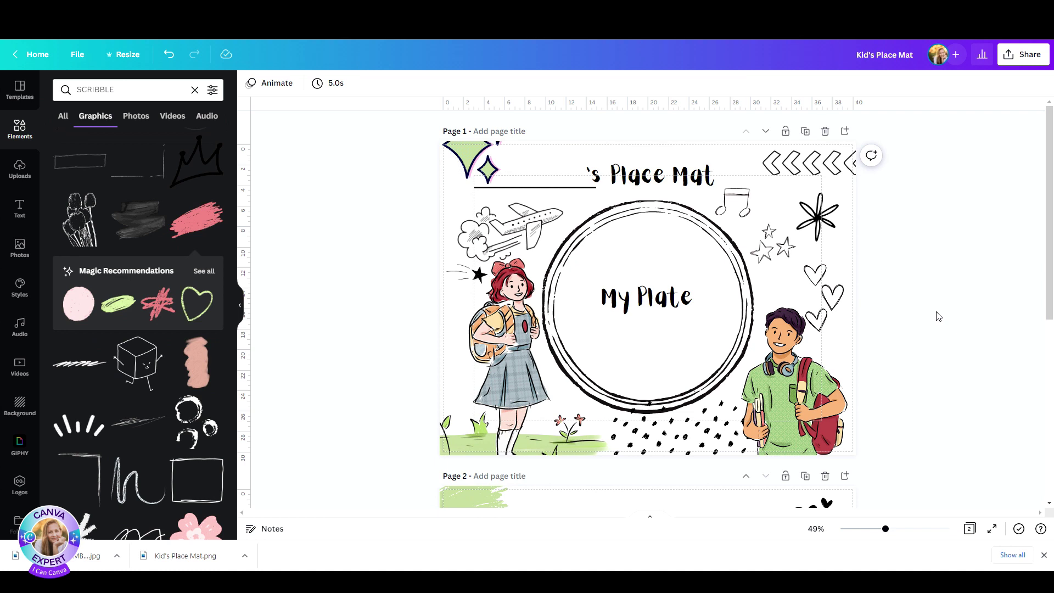
Step: Set the download file type to PDF Print
{"action": "left_click", "coordinate": [1017, 58]}
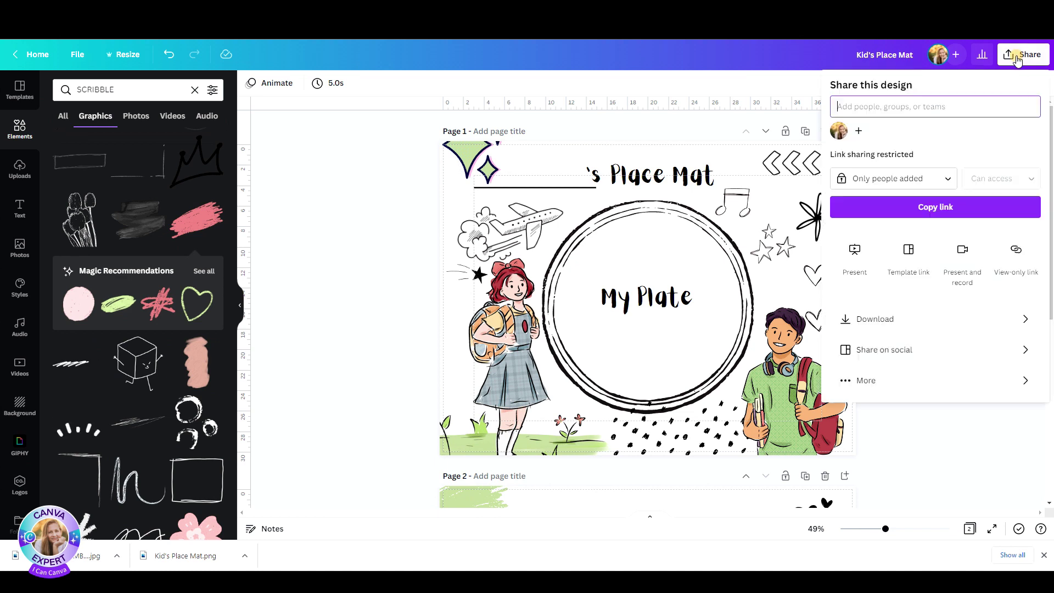
{"action": "left_click", "coordinate": [913, 323]}
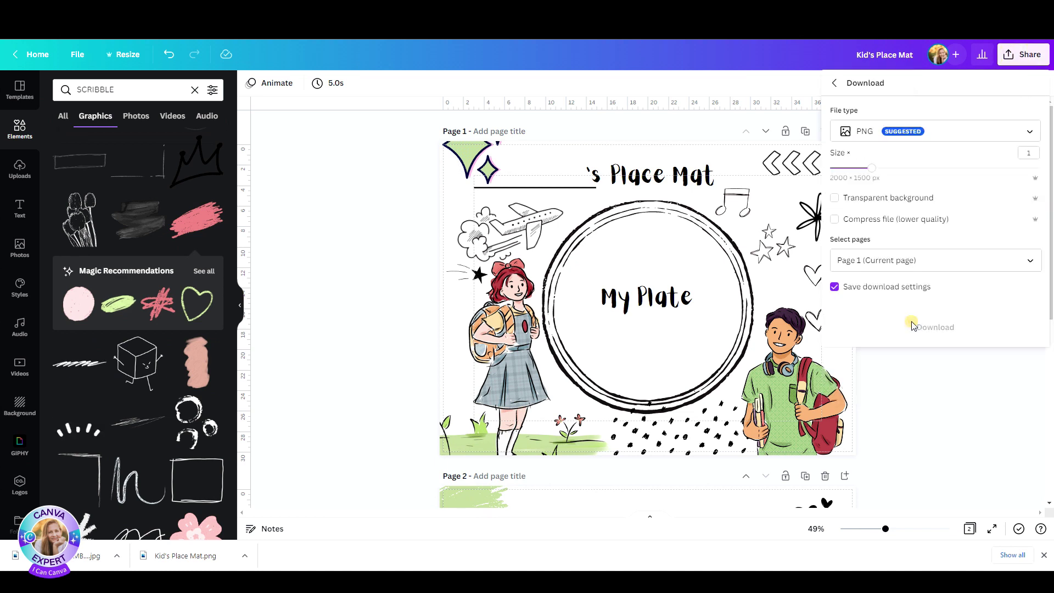
{"action": "left_click", "coordinate": [941, 141]}
{"action": "left_click", "coordinate": [927, 222]}
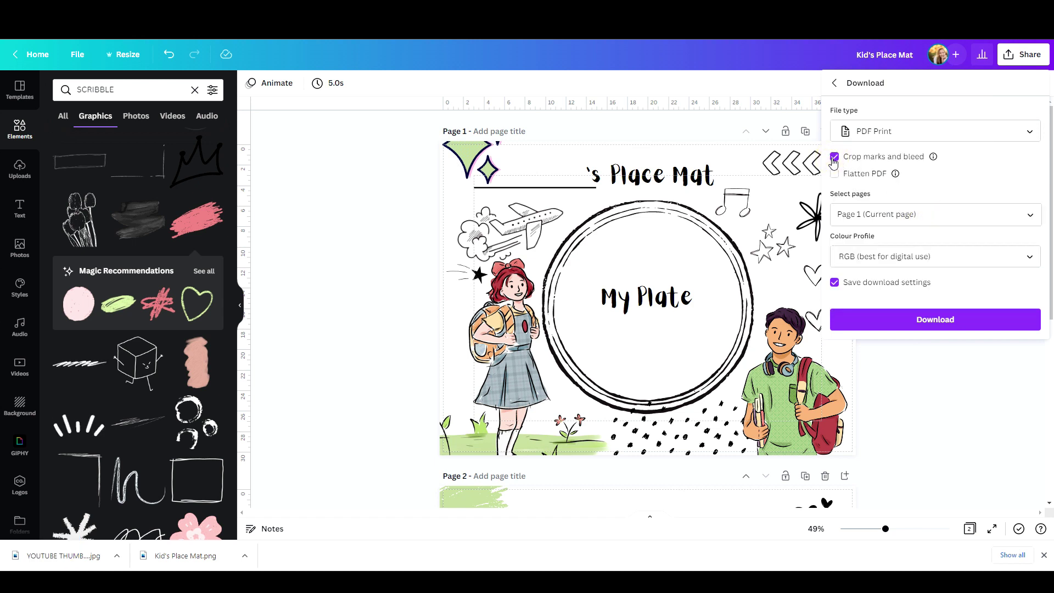
Step: Limit the download to Page 1 only
{"action": "left_click", "coordinate": [942, 214]}
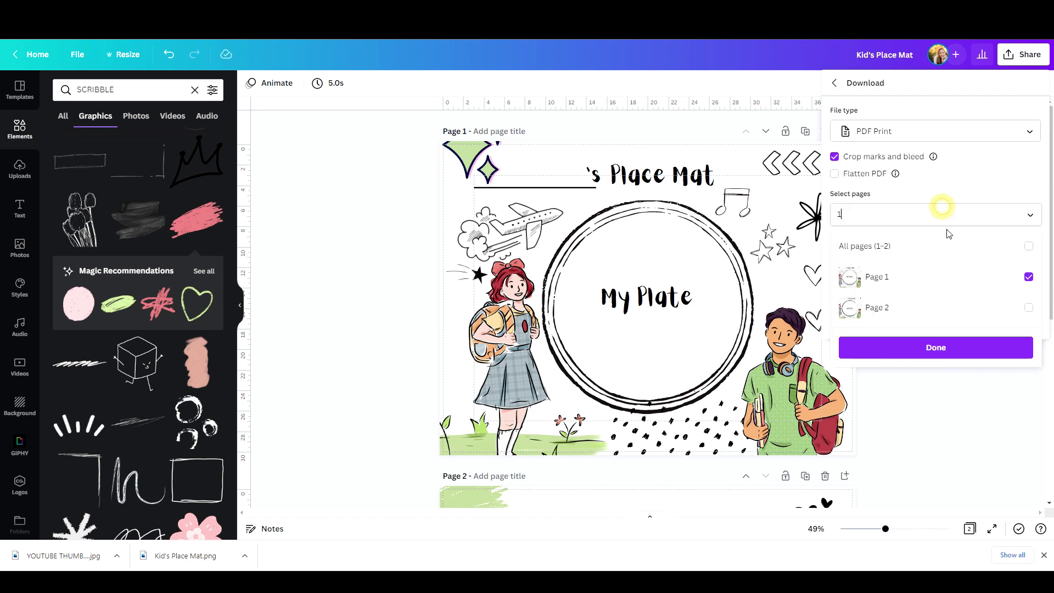
{"action": "left_click", "coordinate": [979, 247]}
{"action": "left_click", "coordinate": [969, 277]}
{"action": "left_click", "coordinate": [1027, 246]}
{"action": "left_click", "coordinate": [1028, 306]}
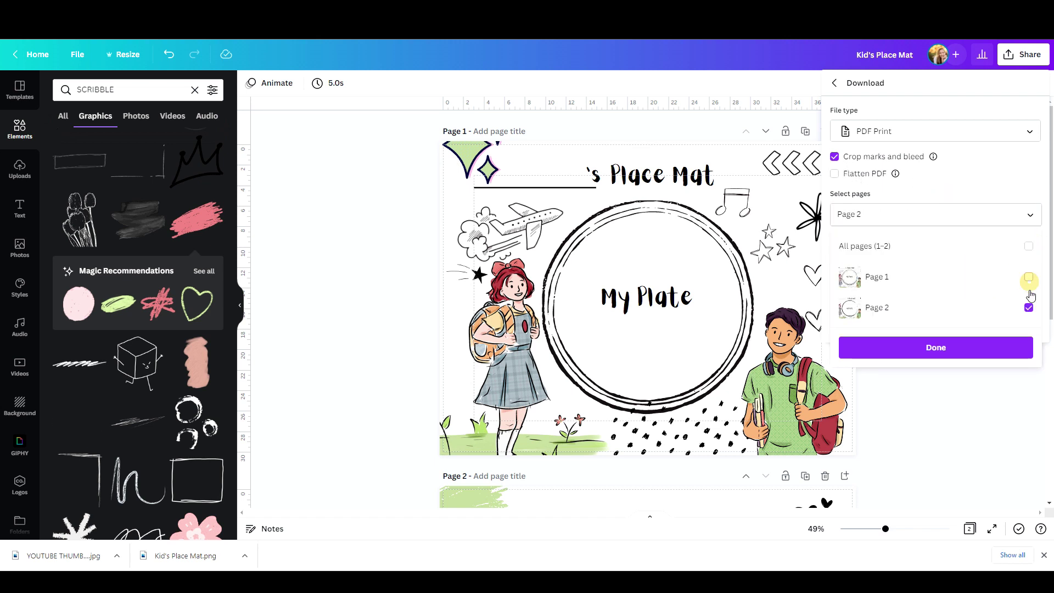
{"action": "left_click", "coordinate": [994, 349]}
Step: Switch the colour profile to CMYK and download the print PDF
{"action": "left_click", "coordinate": [969, 257]}
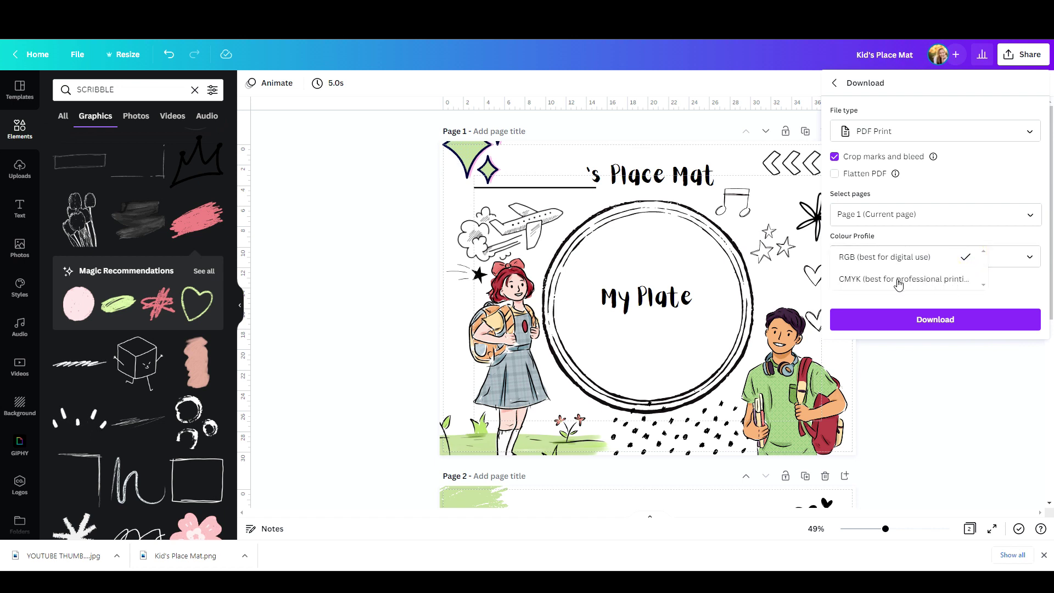
{"action": "left_click", "coordinate": [897, 280]}
{"action": "left_click", "coordinate": [925, 323]}
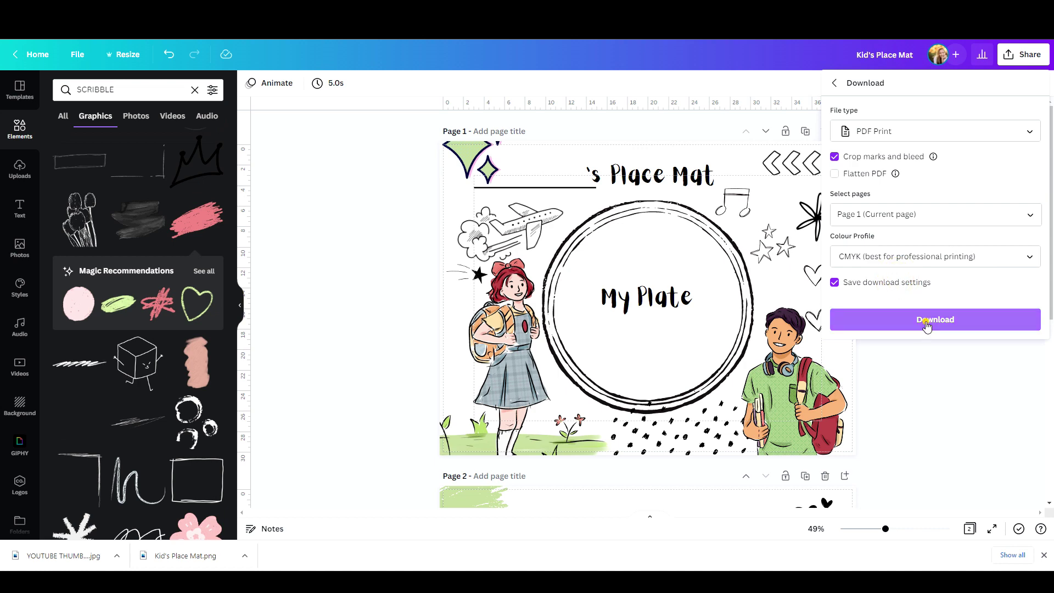